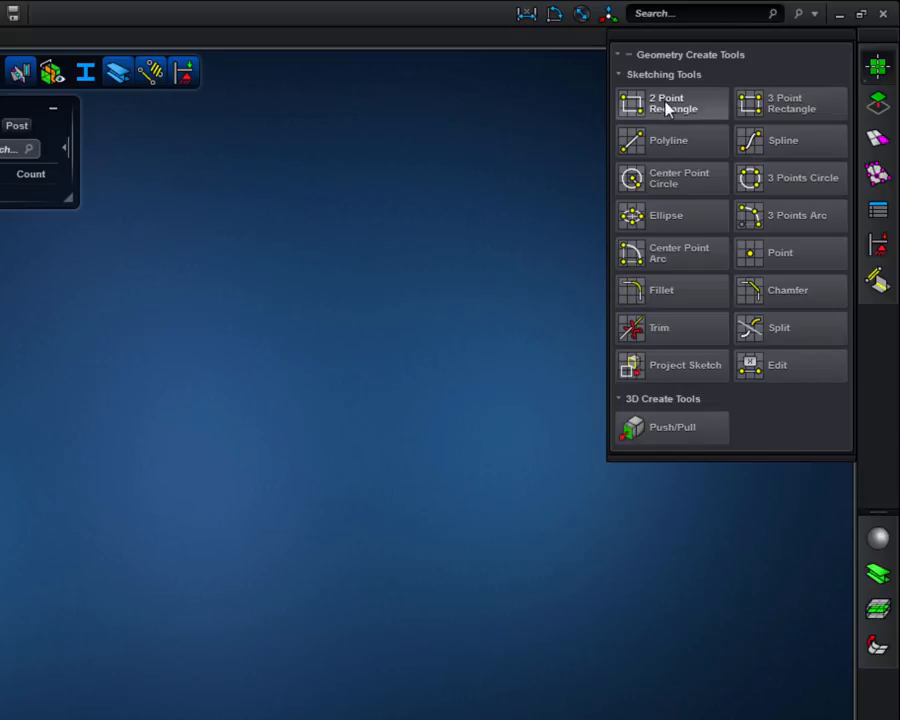
# Sketch a two-point rectangle about 1420 mm wide and 1200 mm high around the origin on the XY plane.
pyautogui.moveTo(666, 110)
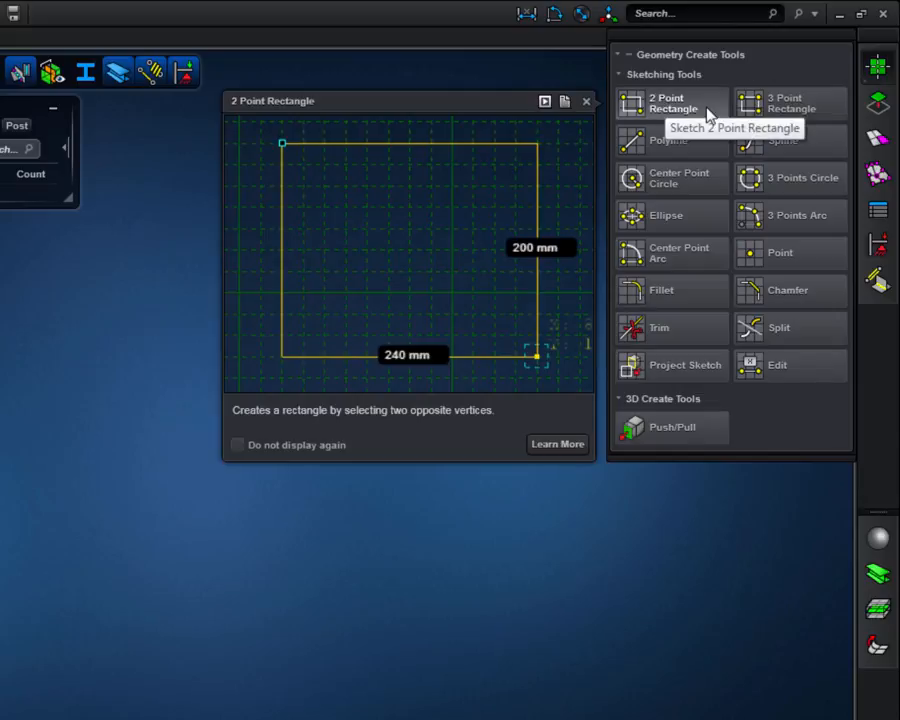
pyautogui.click(706, 106)
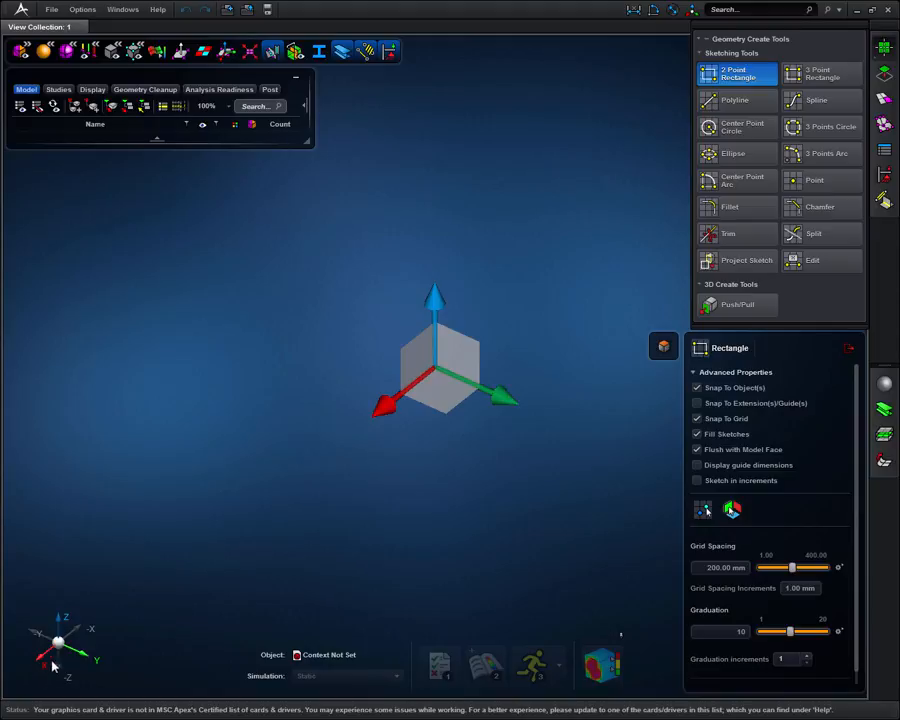
pyautogui.click(440, 400)
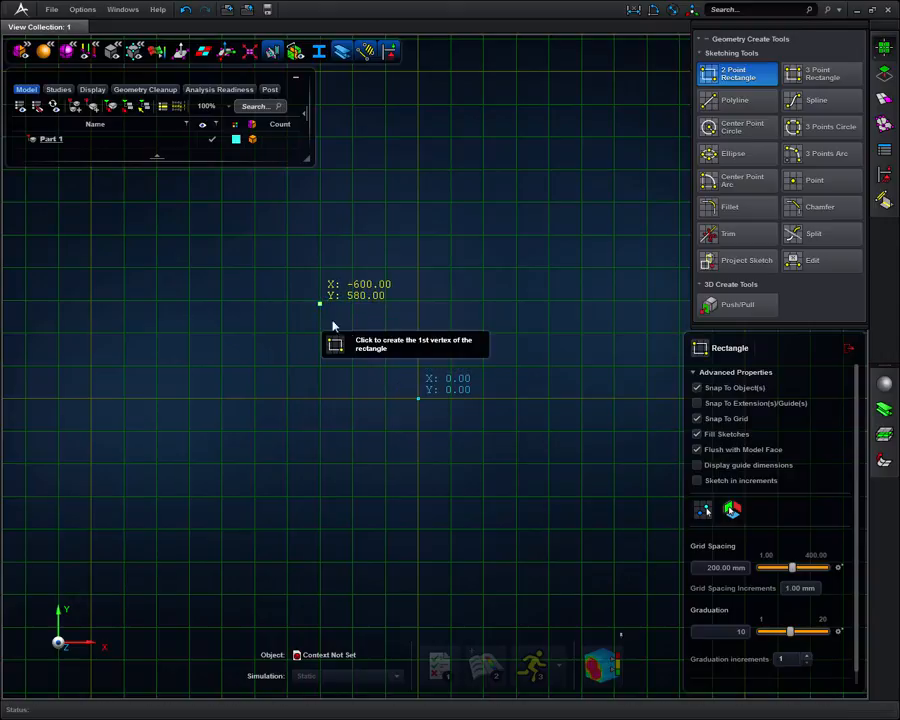
pyautogui.click(320, 304)
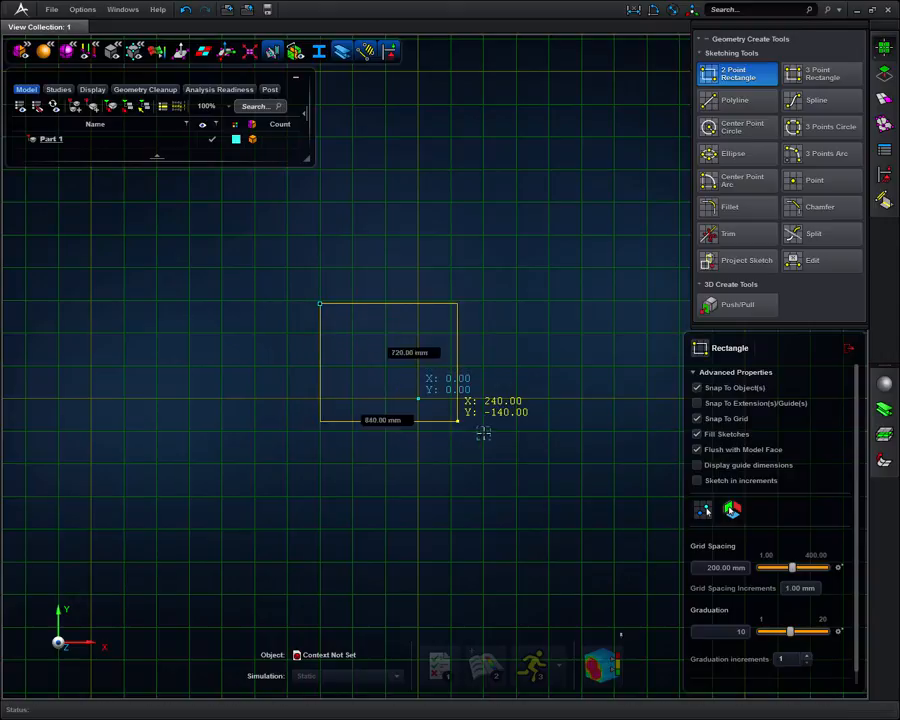
pyautogui.click(552, 498)
# Set the rectangle's width to 1000 mm and its height to 1 m, and finish the sketch.
pyautogui.click(439, 499)
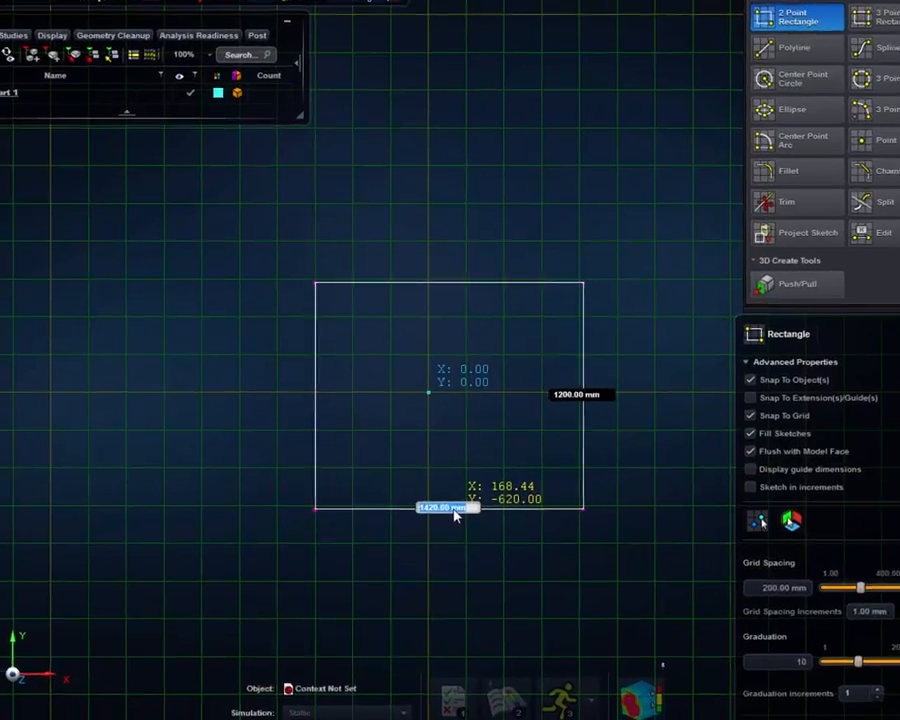
pyautogui.write('1')
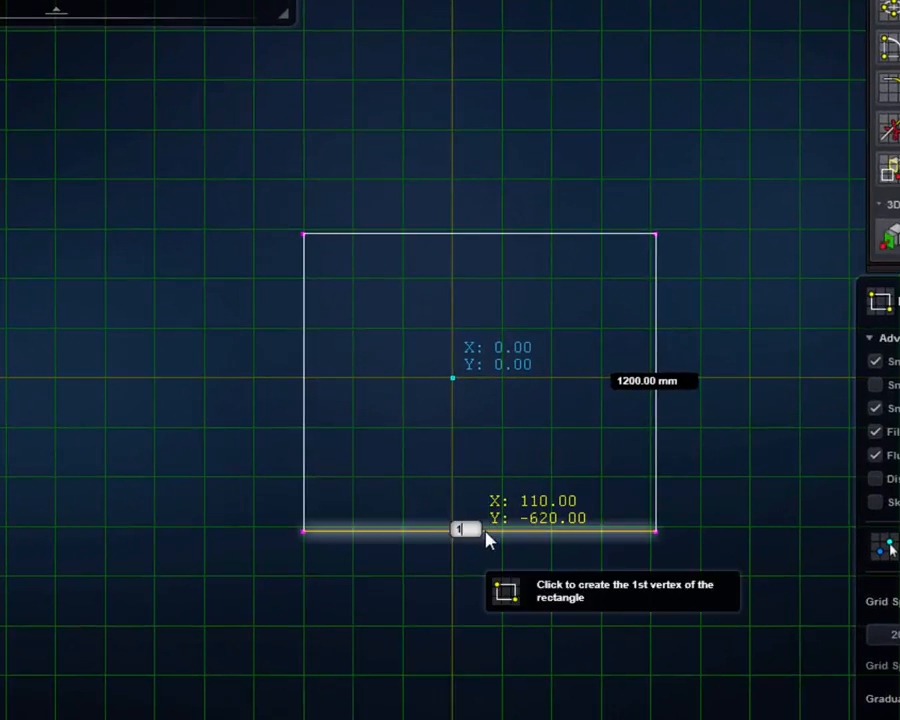
pyautogui.write('000')
pyautogui.press('Return')
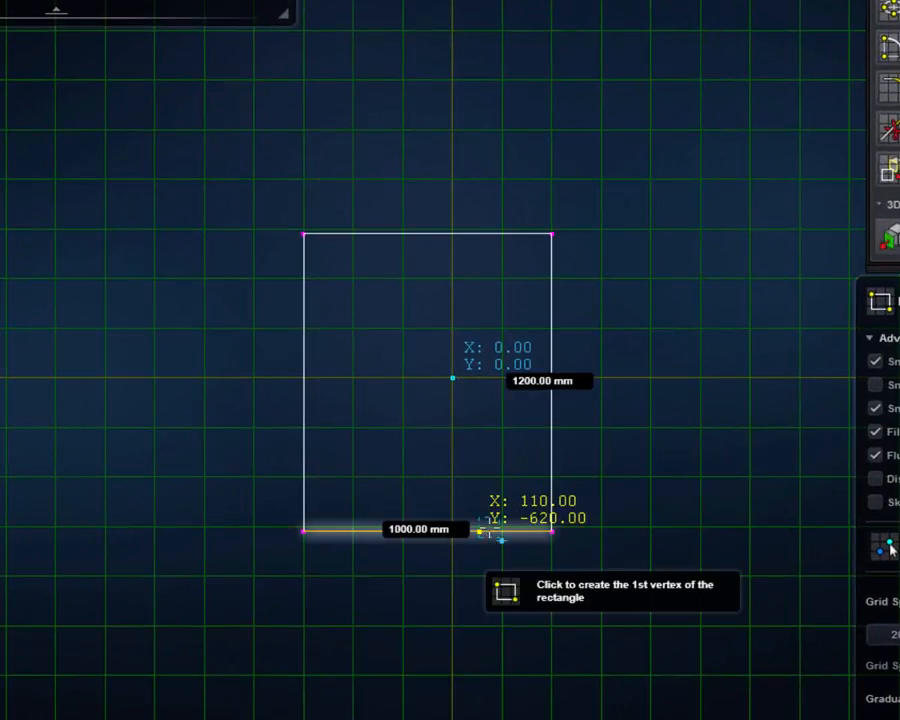
pyautogui.click(524, 384)
pyautogui.press('BackSpace')
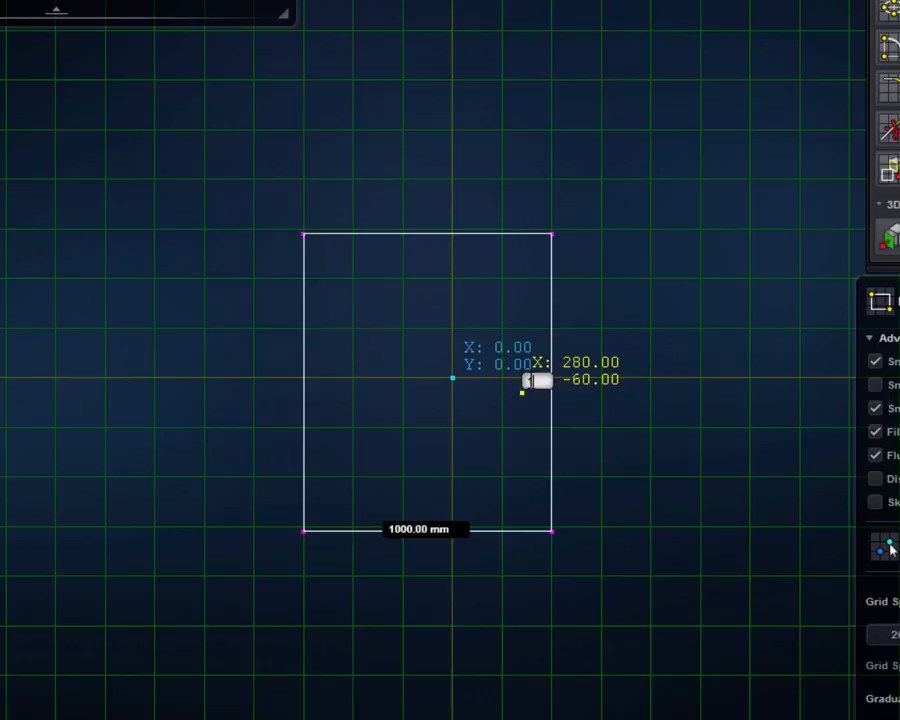
pyautogui.write('1m')
pyautogui.press('Return')
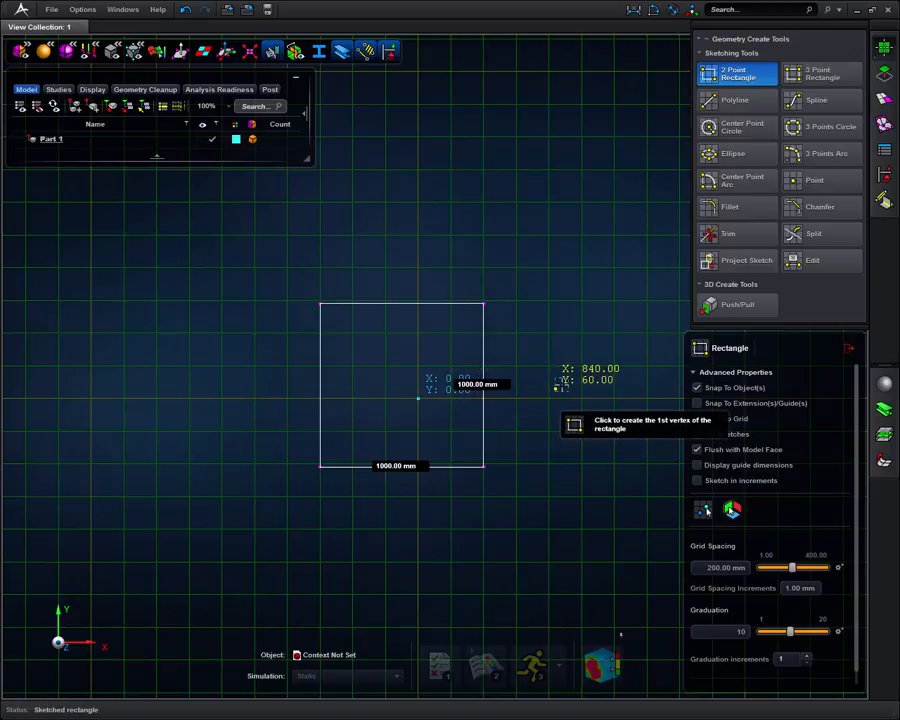
pyautogui.click(850, 349)
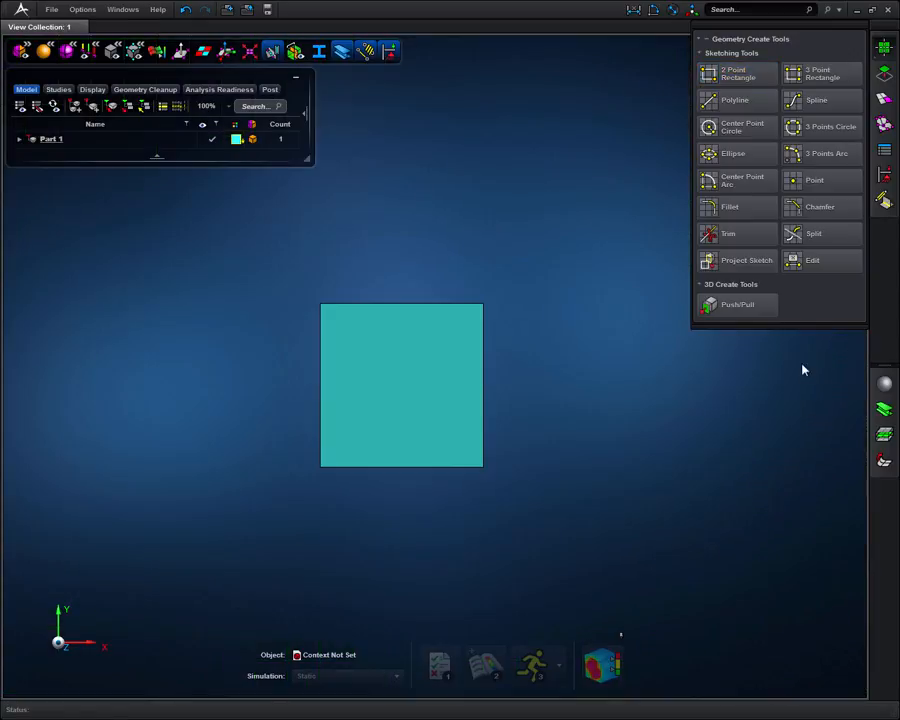
# Push/Pull the square face by 1000 mm to form a solid cube.
pyautogui.press('f')
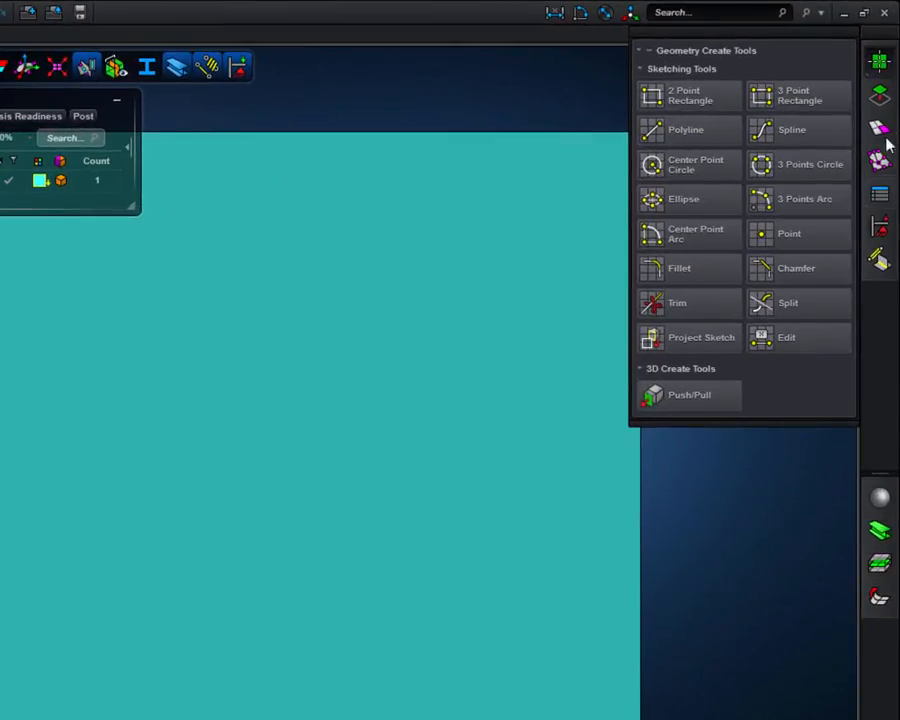
pyautogui.click(880, 97)
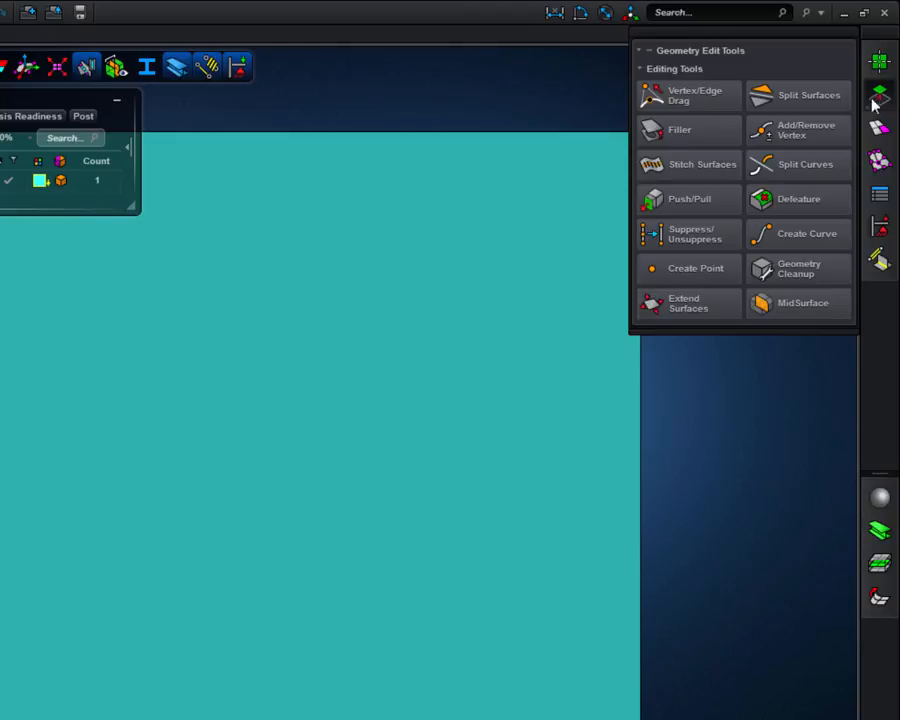
pyautogui.click(699, 206)
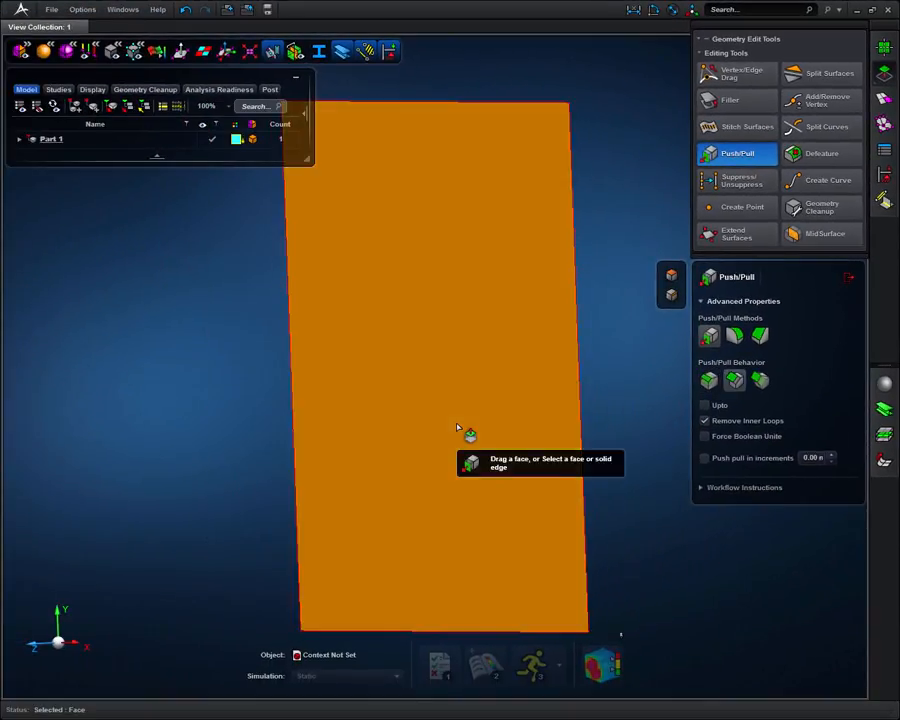
pyautogui.click(300, 470)
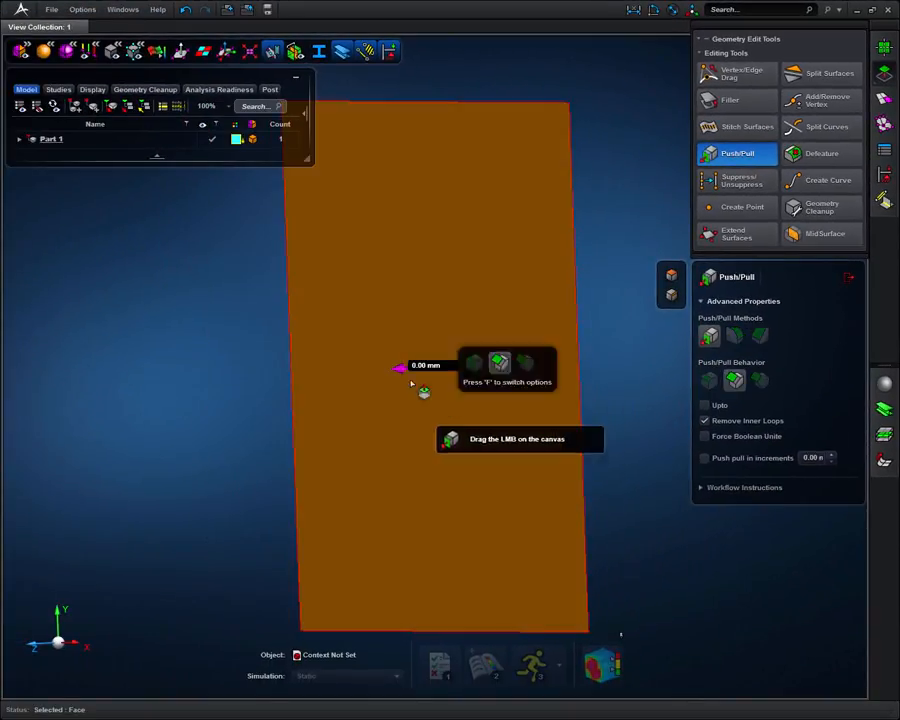
pyautogui.click(427, 365)
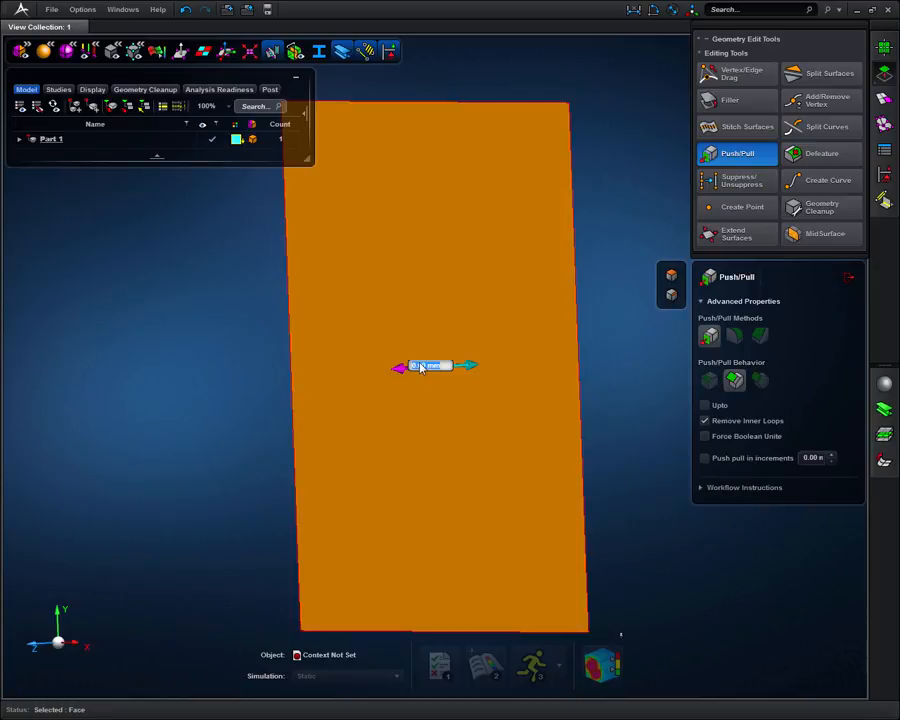
pyautogui.press('BackSpace')
pyautogui.write('1000')
pyautogui.press('Return')
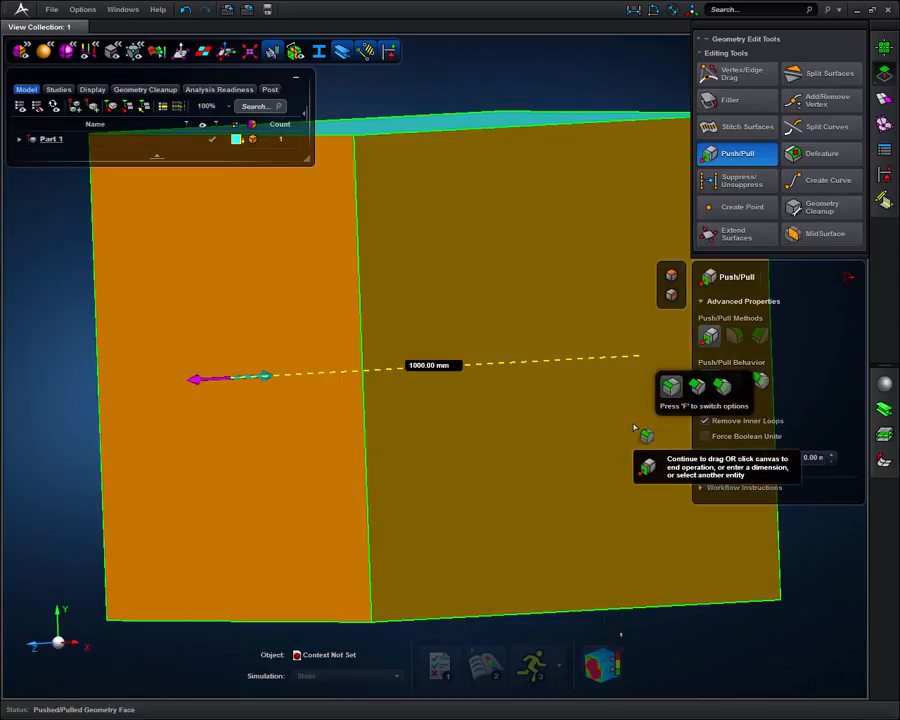
pyautogui.click(847, 279)
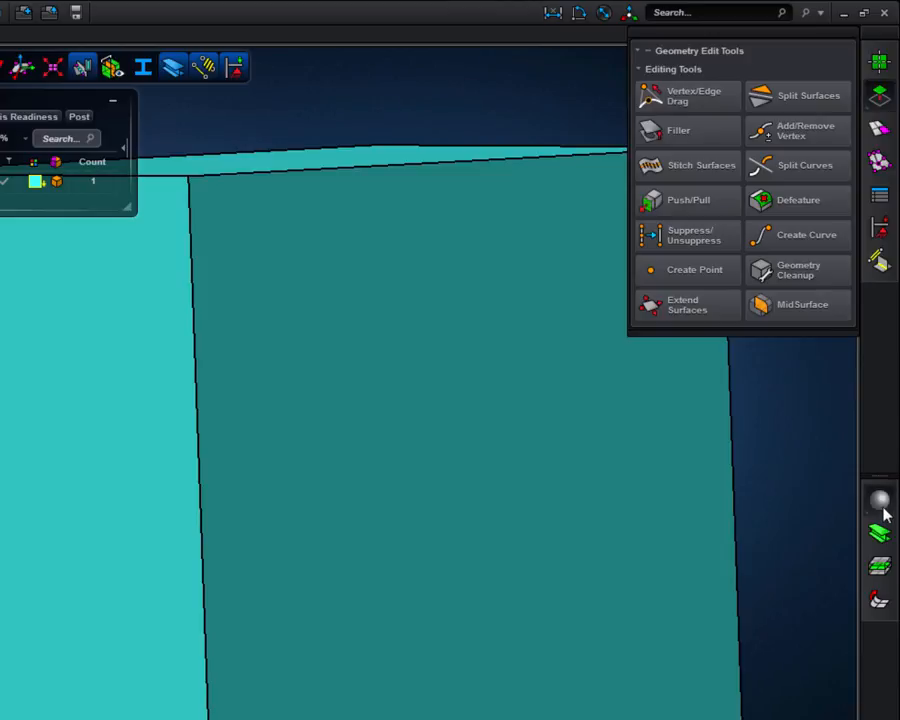
# Create a material named Aluminum with an elastic modulus of 69000 MPa and a Poisson's ratio of 0.3.
pyautogui.click(882, 505)
pyautogui.click(656, 189)
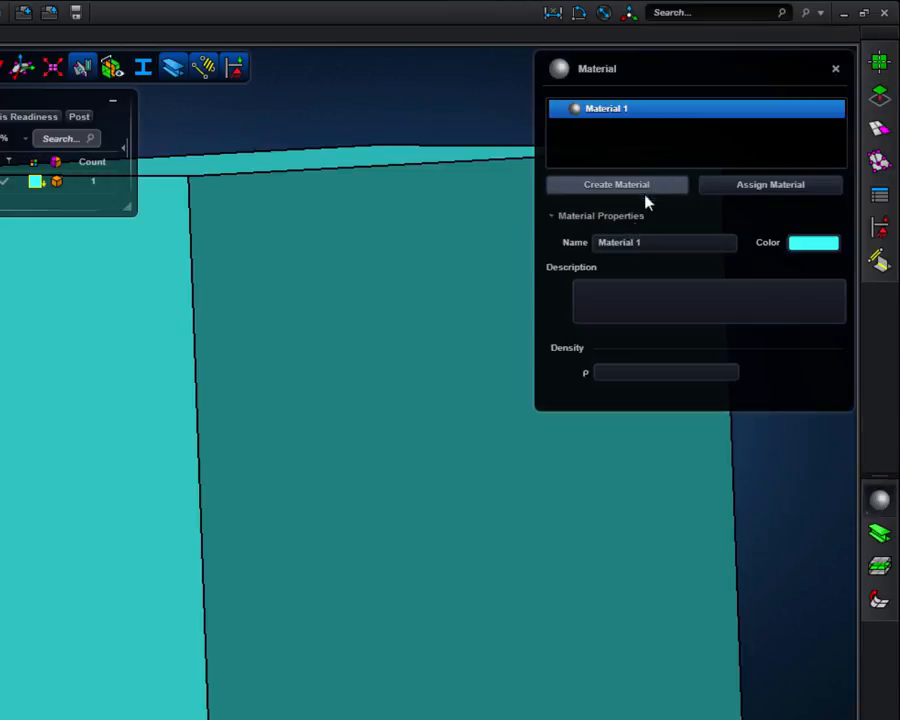
pyautogui.click(652, 242)
pyautogui.write('Aluminum')
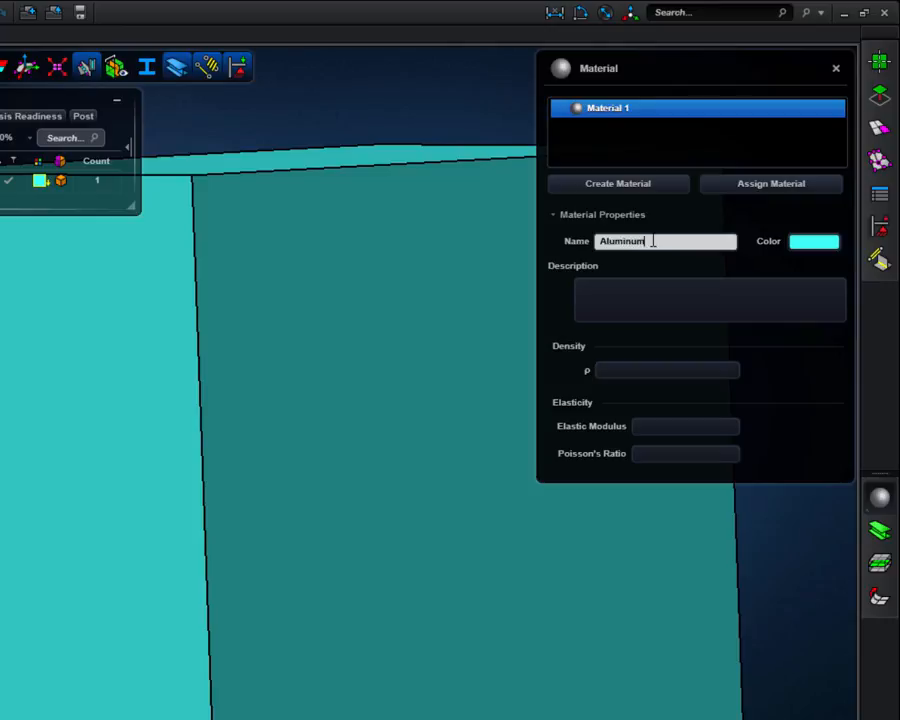
pyautogui.click(643, 427)
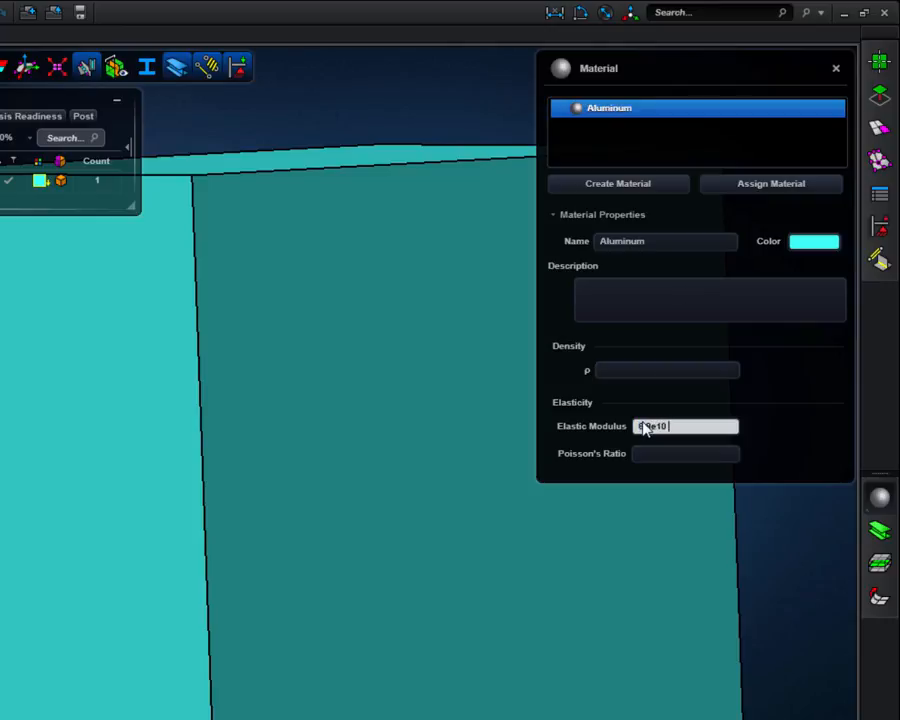
pyautogui.click(648, 455)
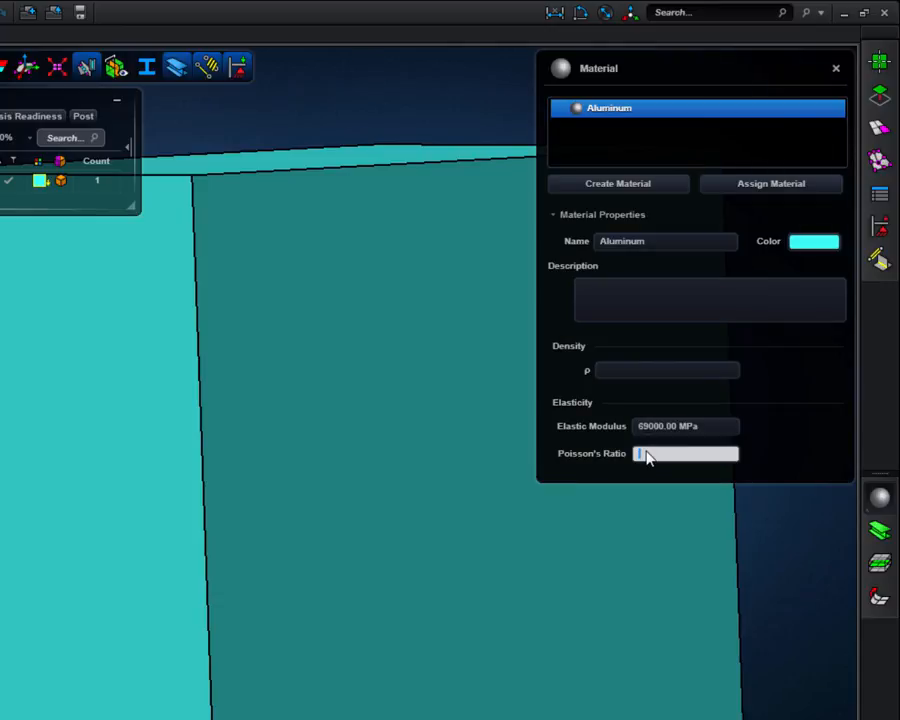
pyautogui.write('0.3')
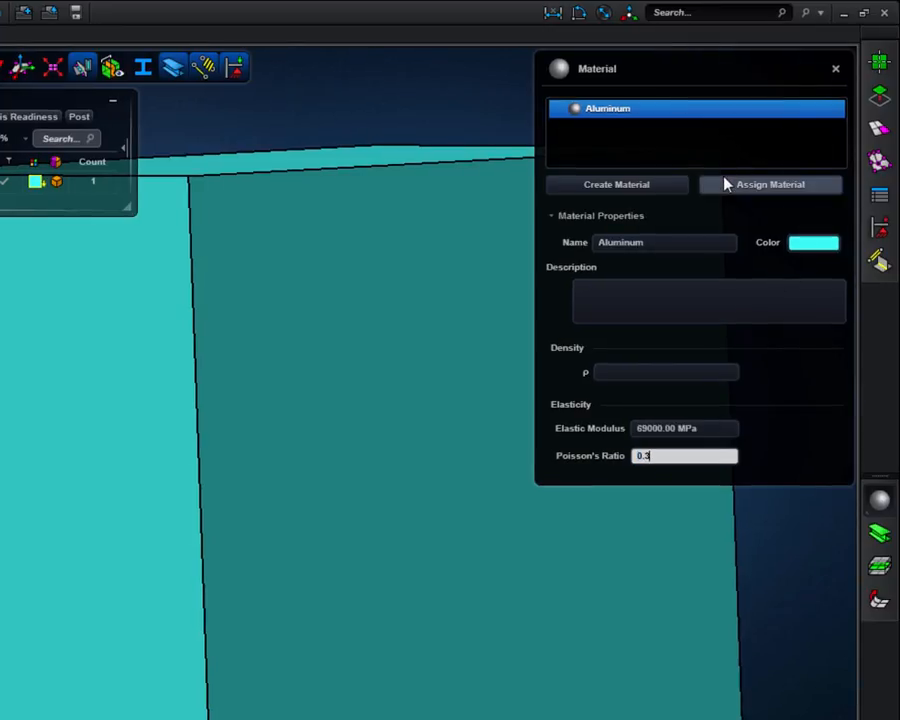
# Assign the Aluminum material to the cube part and close the material settings.
pyautogui.click(722, 184)
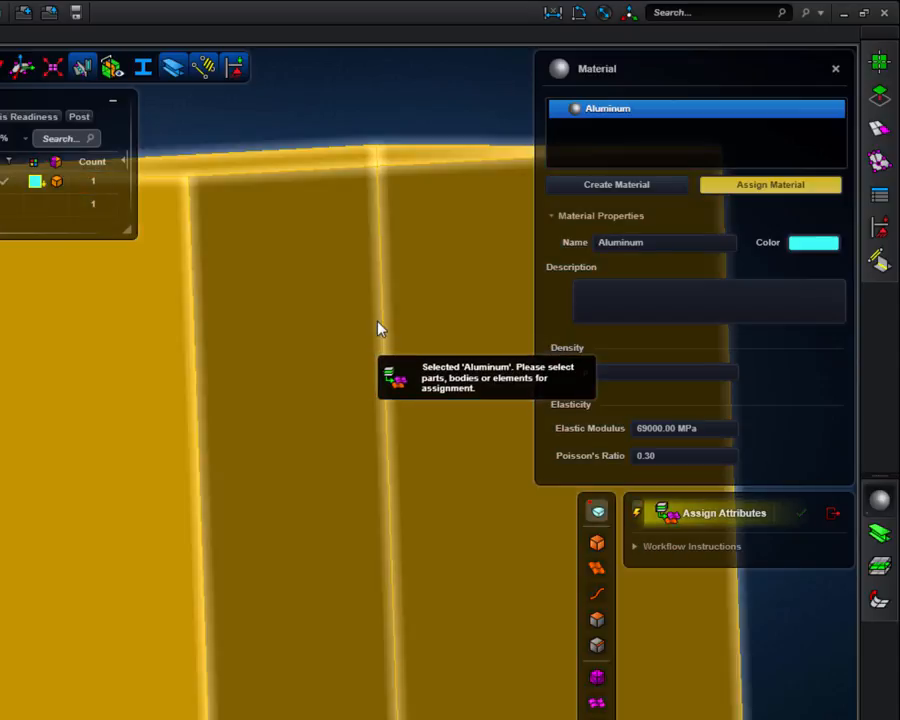
pyautogui.click(378, 328)
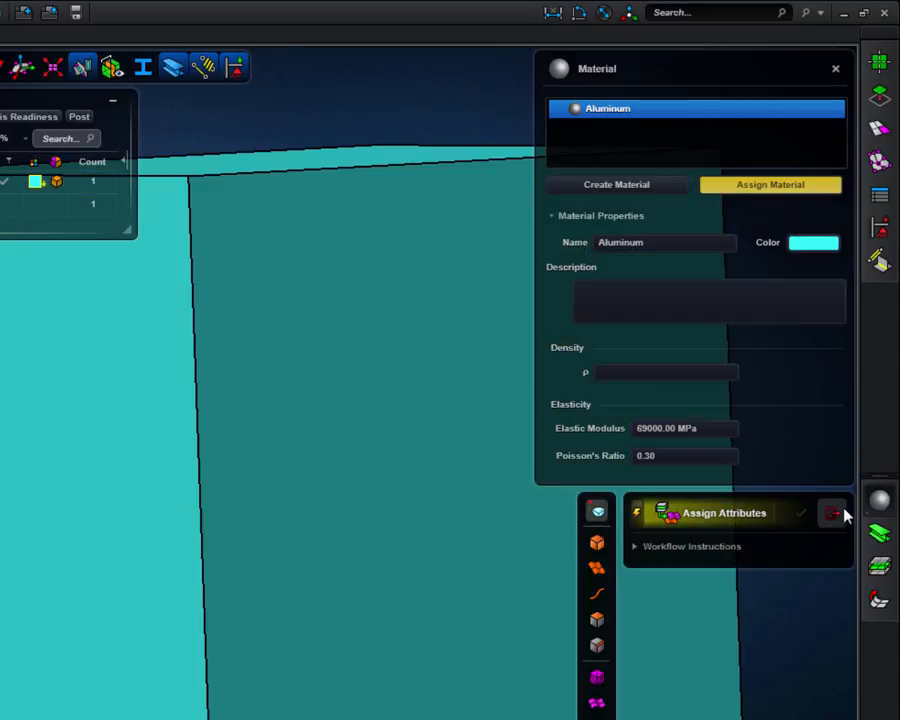
pyautogui.click(836, 514)
pyautogui.click(836, 69)
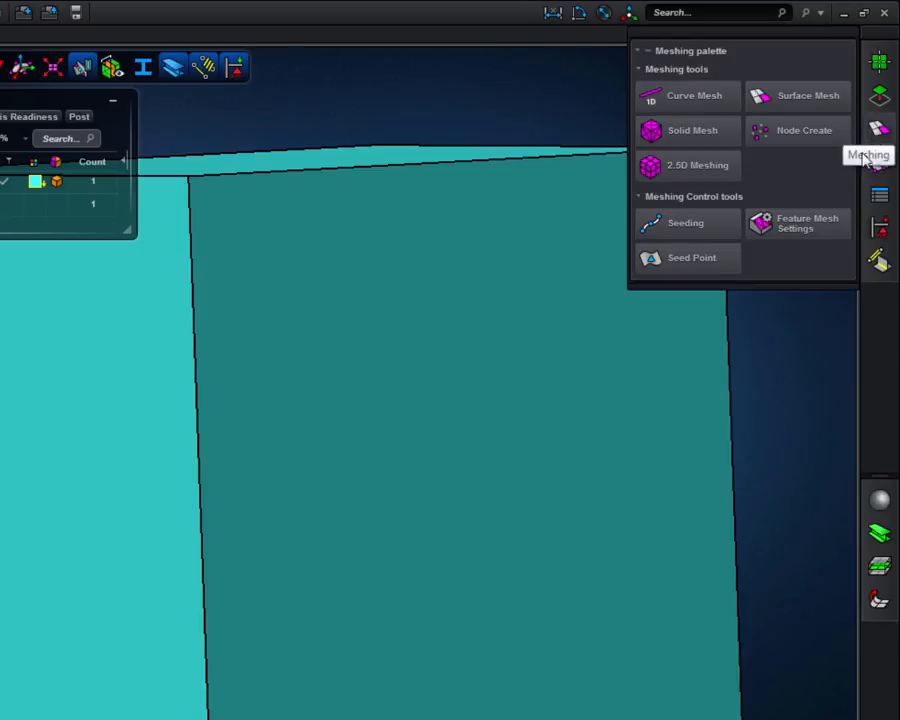
# Apply a pressure load of -50 Pa to the cube's positive X face.
pyautogui.moveTo(885, 238)
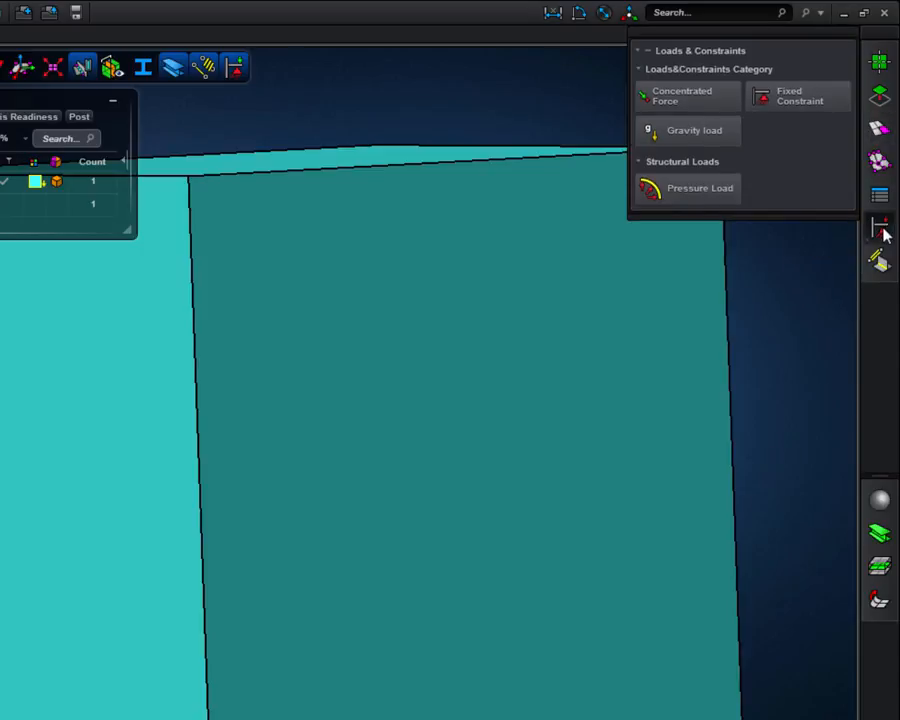
pyautogui.click(724, 194)
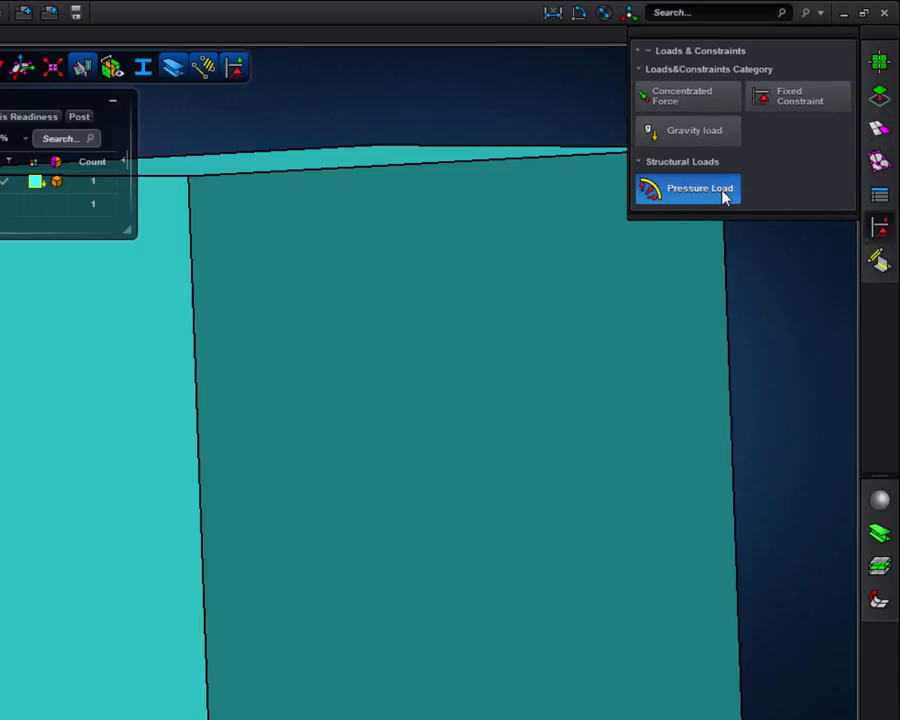
pyautogui.click(755, 419)
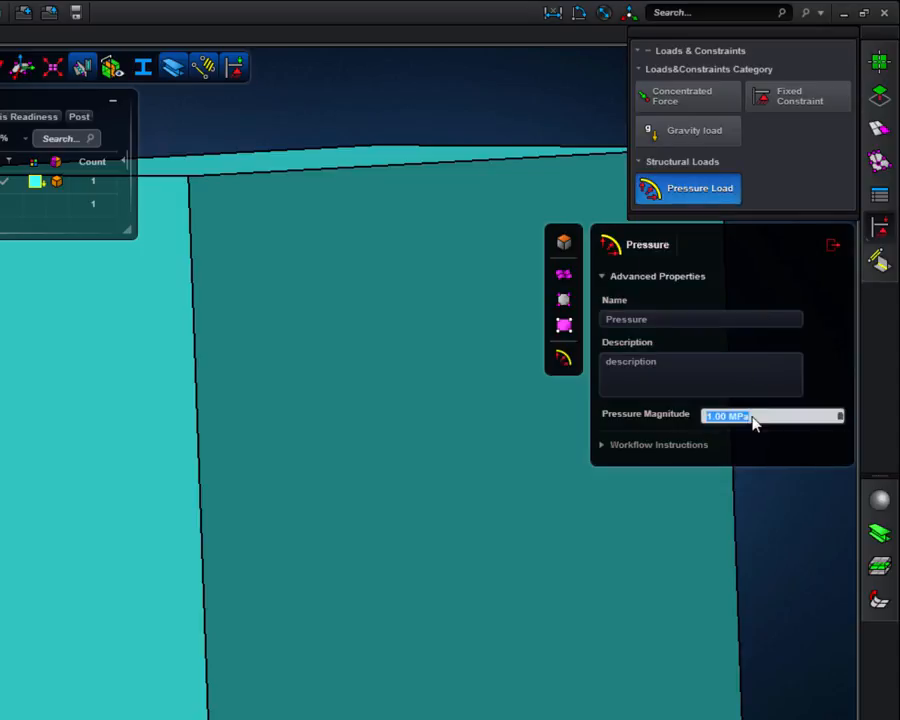
pyautogui.write('-5')
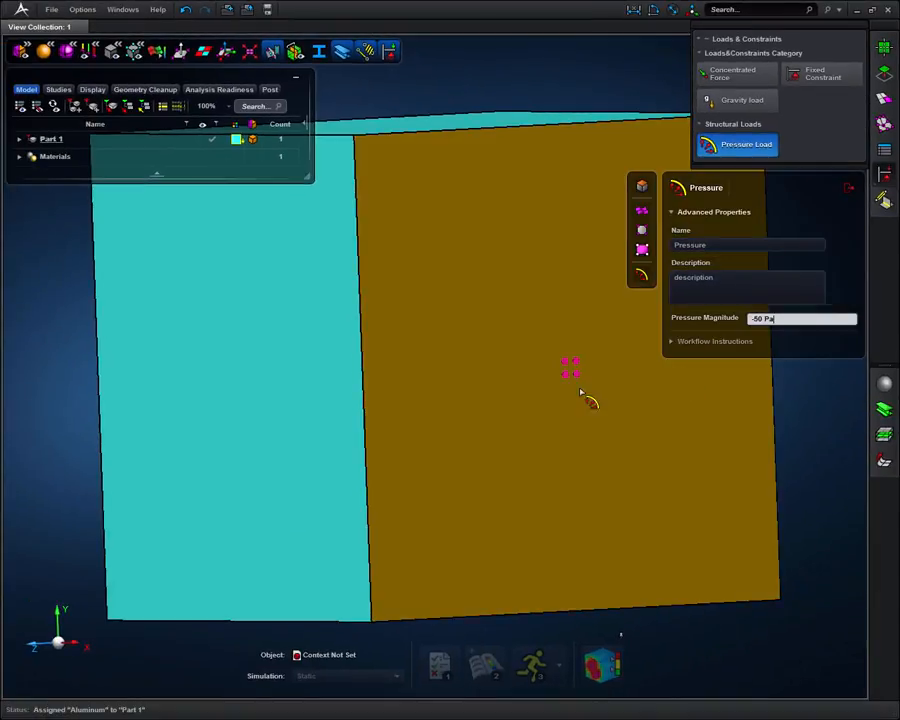
pyautogui.click(542, 385)
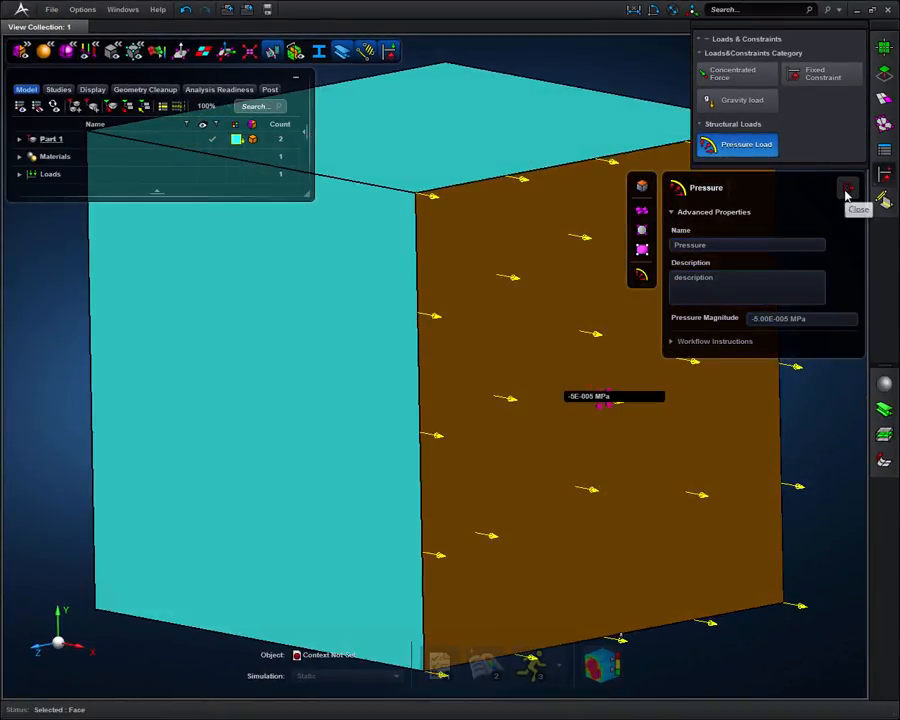
pyautogui.click(848, 187)
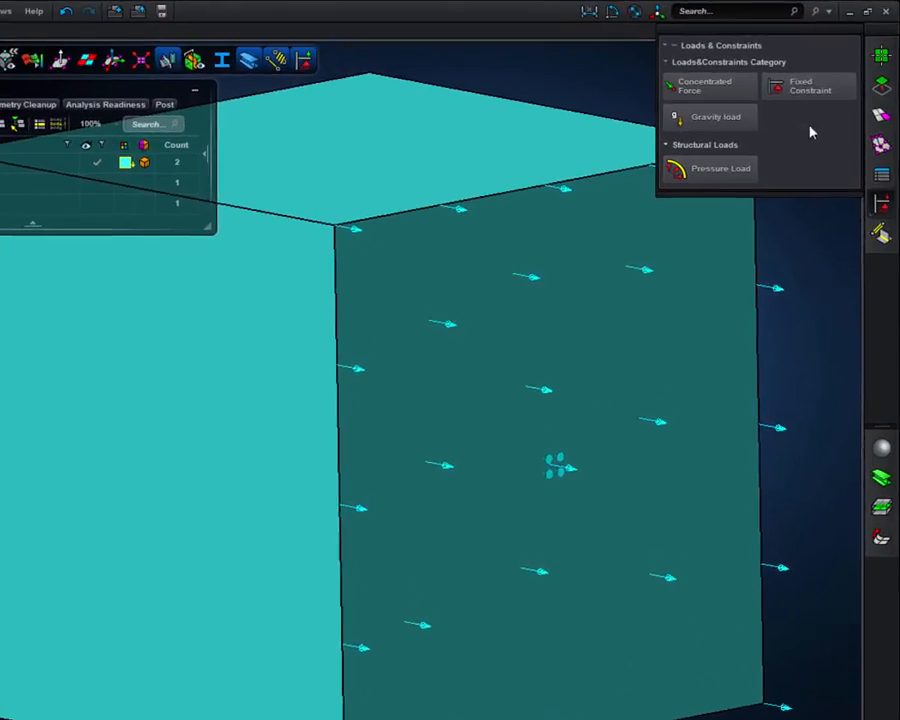
# Configure a fixed constraint named Constraint_x that restrains only translation in X, with all other translations and rotations free.
pyautogui.click(775, 97)
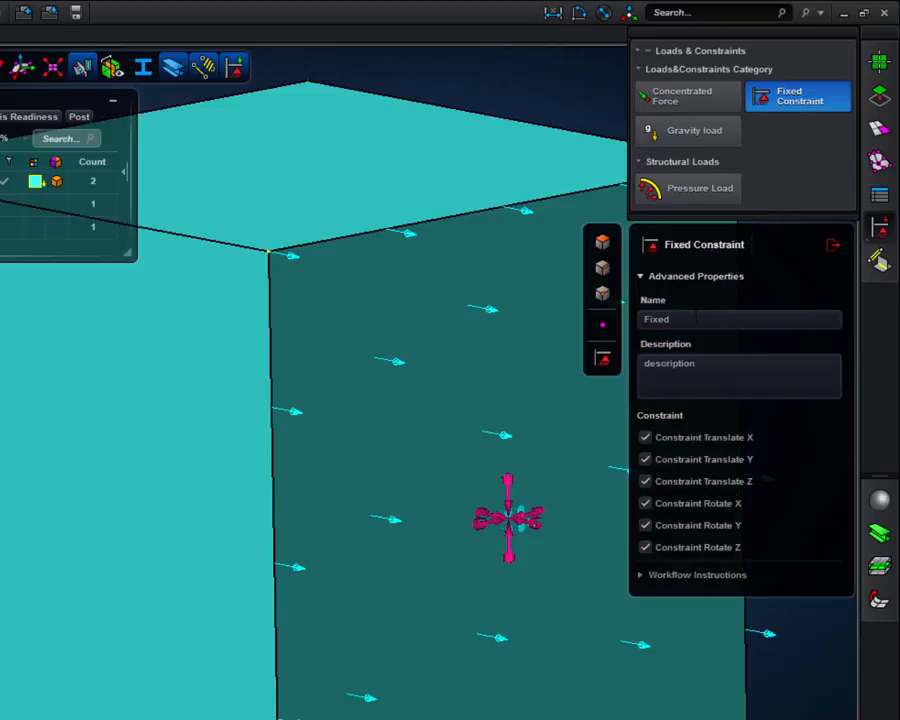
pyautogui.doubleClick(645, 319)
pyautogui.write('Constraint')
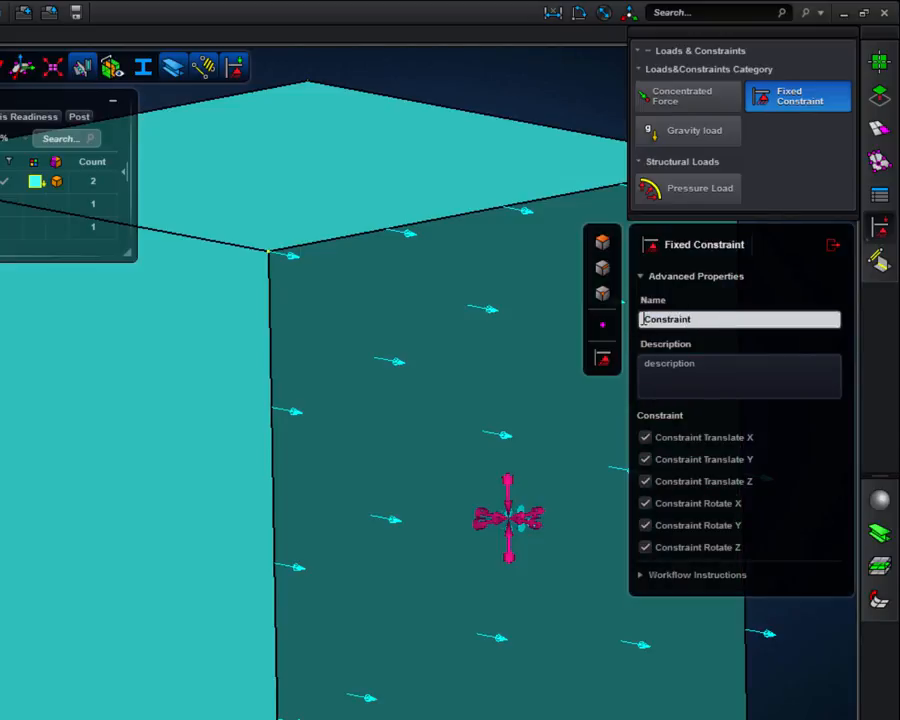
pyautogui.write('_x')
pyautogui.click(645, 459)
pyautogui.click(645, 481)
pyautogui.click(645, 503)
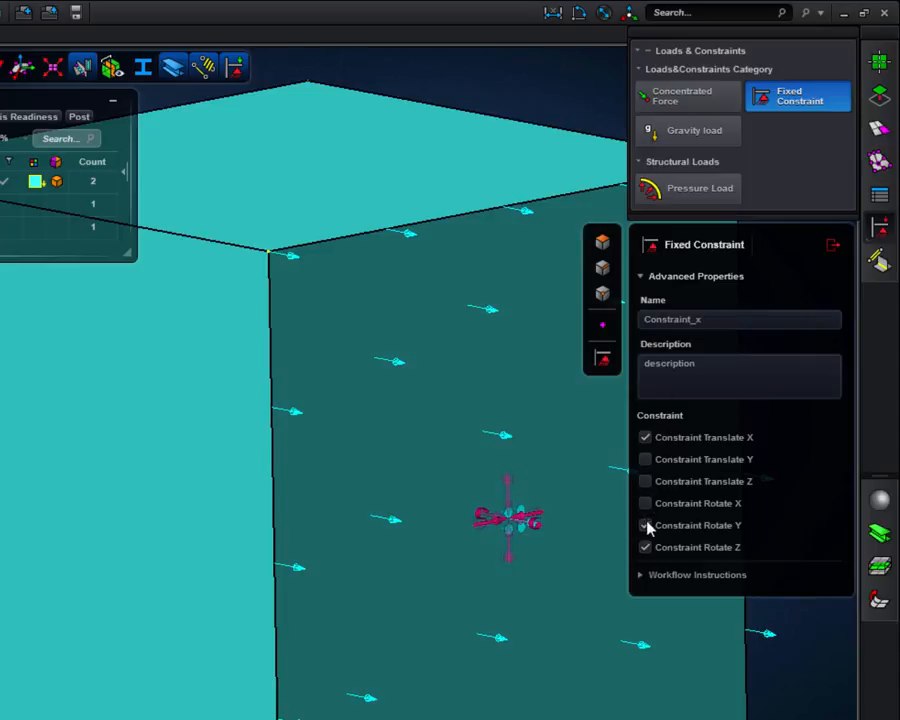
pyautogui.click(645, 525)
pyautogui.click(645, 547)
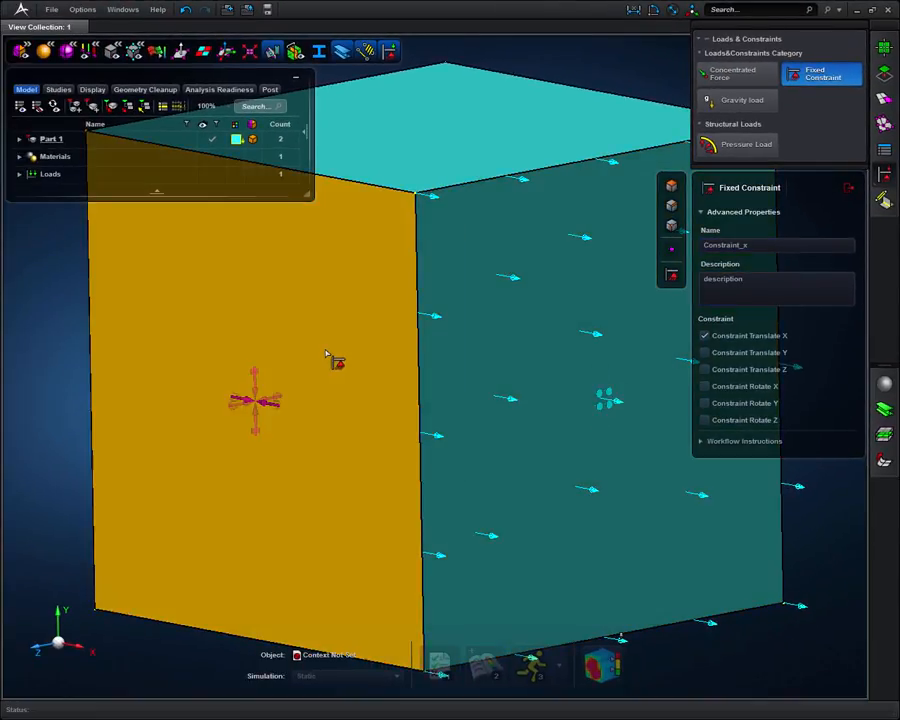
# Apply Constraint_x to the cube's negative X face, opposite the pressure load.
pyautogui.moveTo(321, 349); pyautogui.dragTo(354, 361, button='middle')
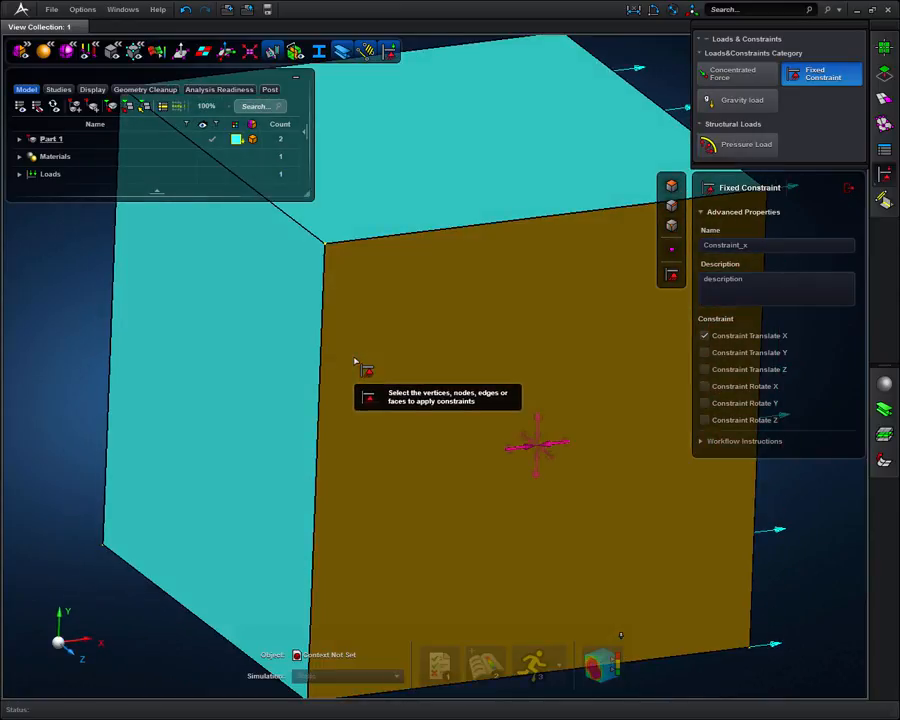
pyautogui.click(215, 400)
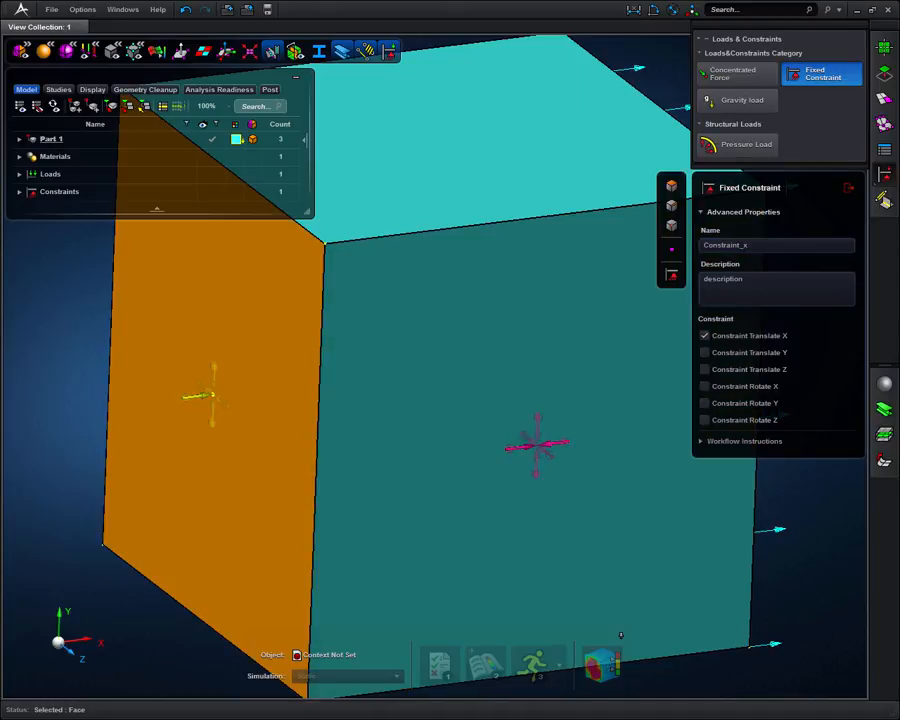
# Create a fixed constraint named Constraint_y on the cube's positive Y face, restraining only translation in Y.
pyautogui.doubleClick(757, 245)
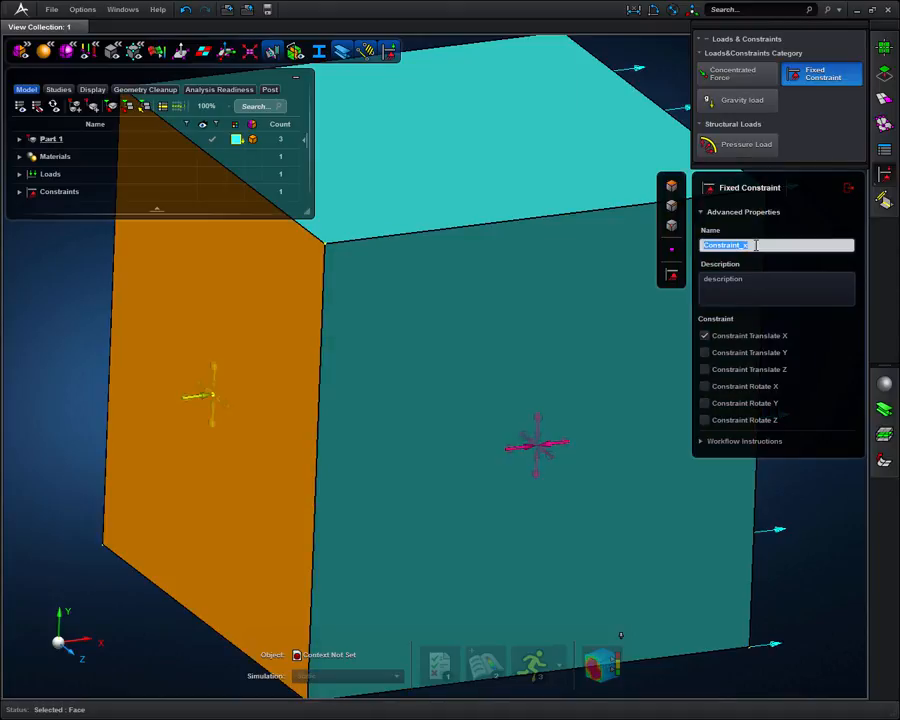
pyautogui.click(757, 245)
pyautogui.write('y')
pyautogui.click(705, 337)
pyautogui.click(705, 353)
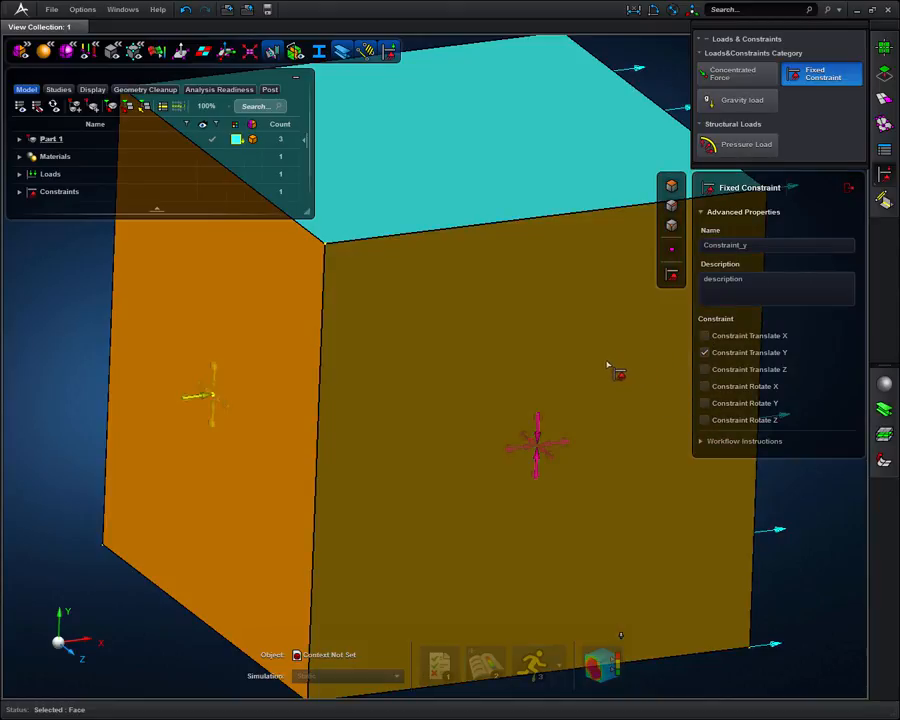
pyautogui.moveTo(593, 356); pyautogui.dragTo(566, 370, button='middle')
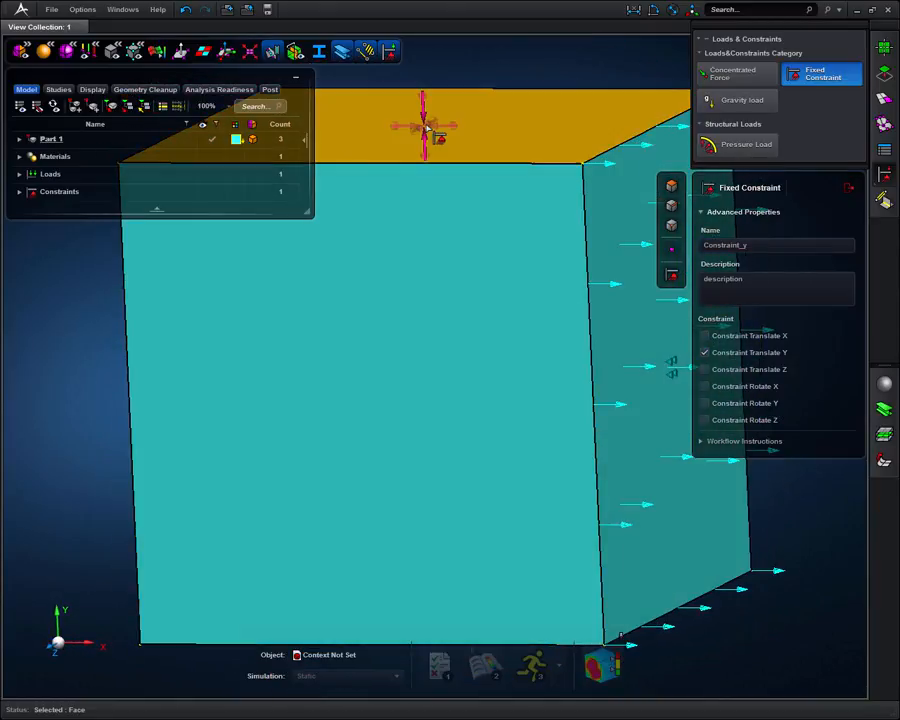
pyautogui.click(425, 127)
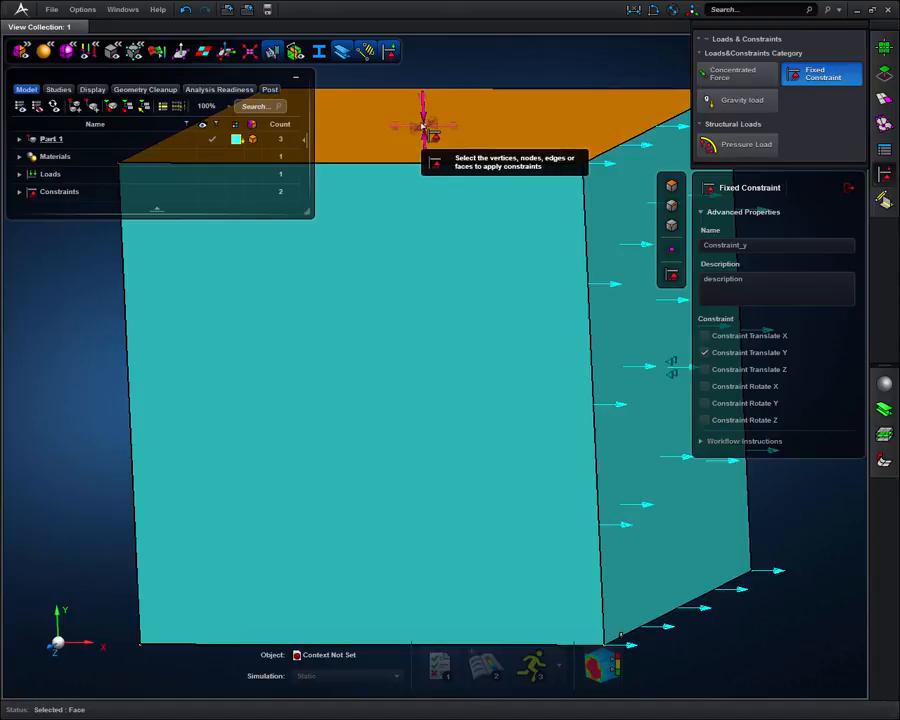
# Create a fixed constraint named Constraint_z on the cube's positive Z face, restraining only translation in Z, and close the constraint tool.
pyautogui.doubleClick(761, 244)
pyautogui.click(760, 244)
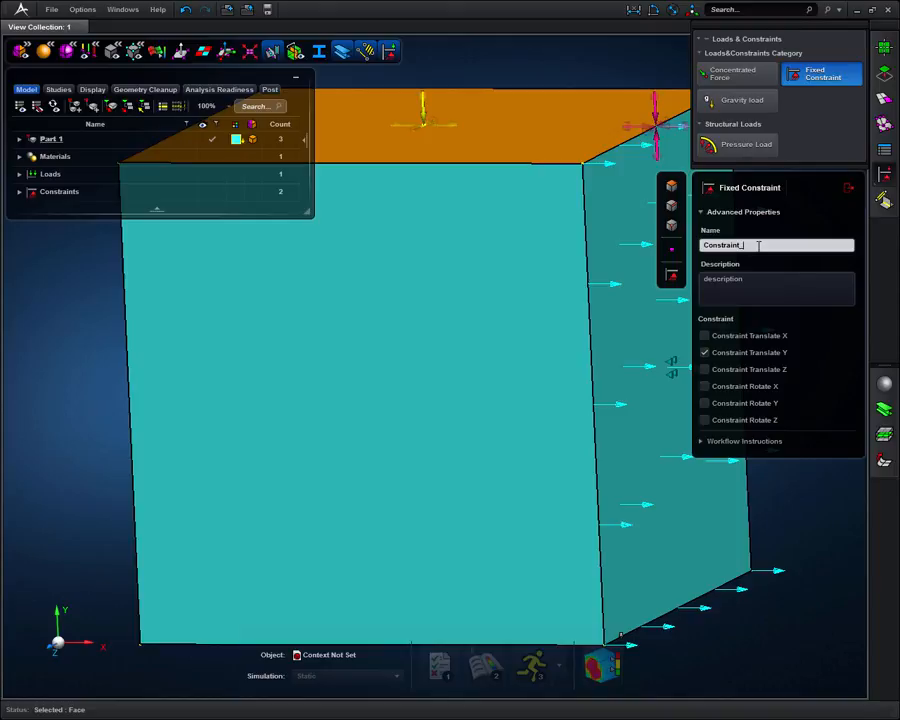
pyautogui.click(707, 354)
pyautogui.click(704, 371)
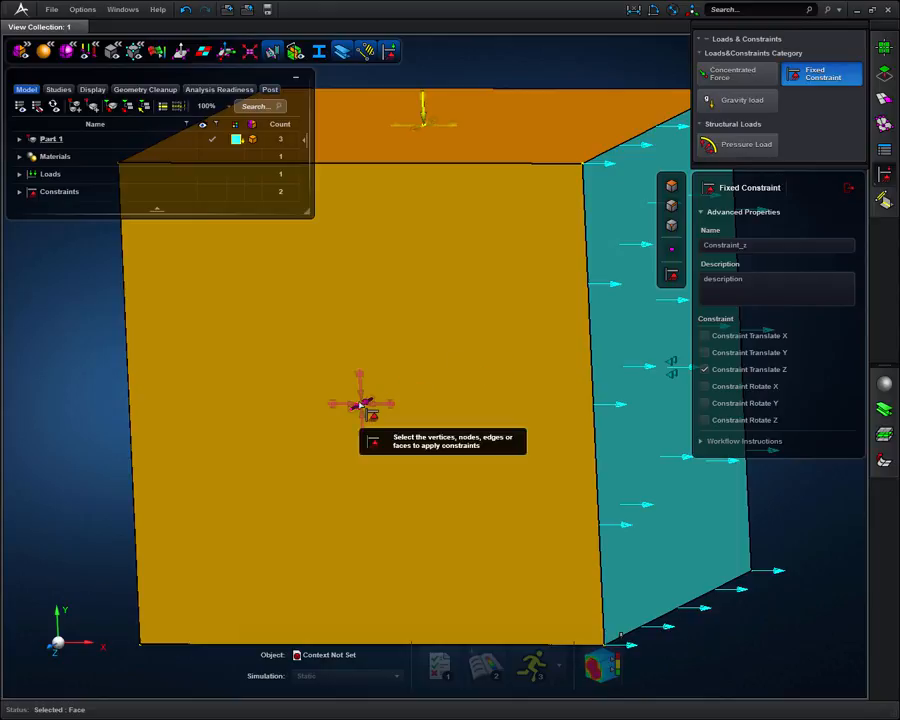
pyautogui.click(363, 403)
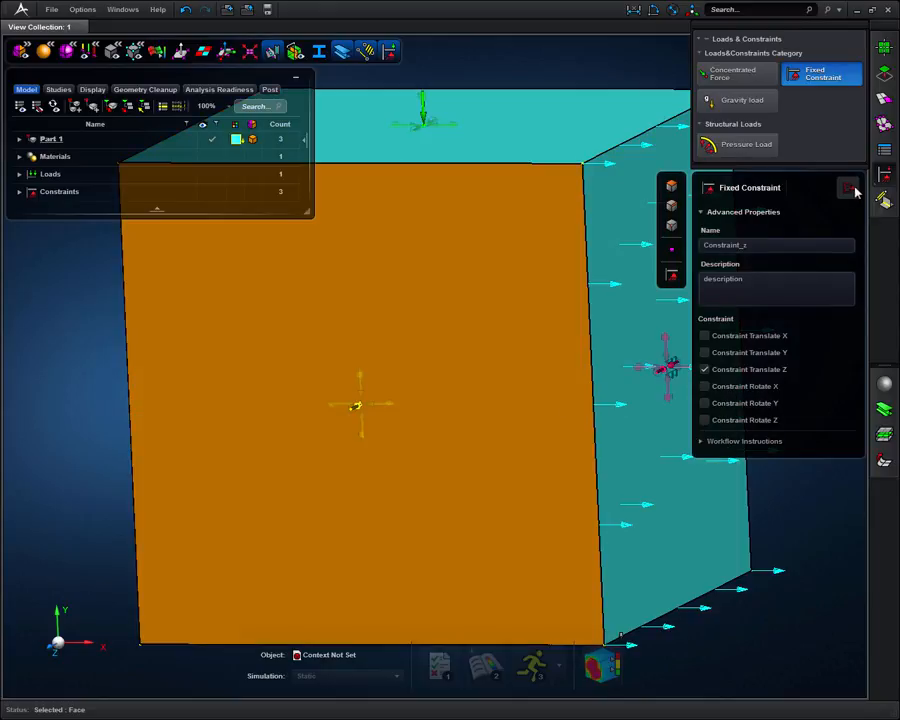
pyautogui.click(848, 187)
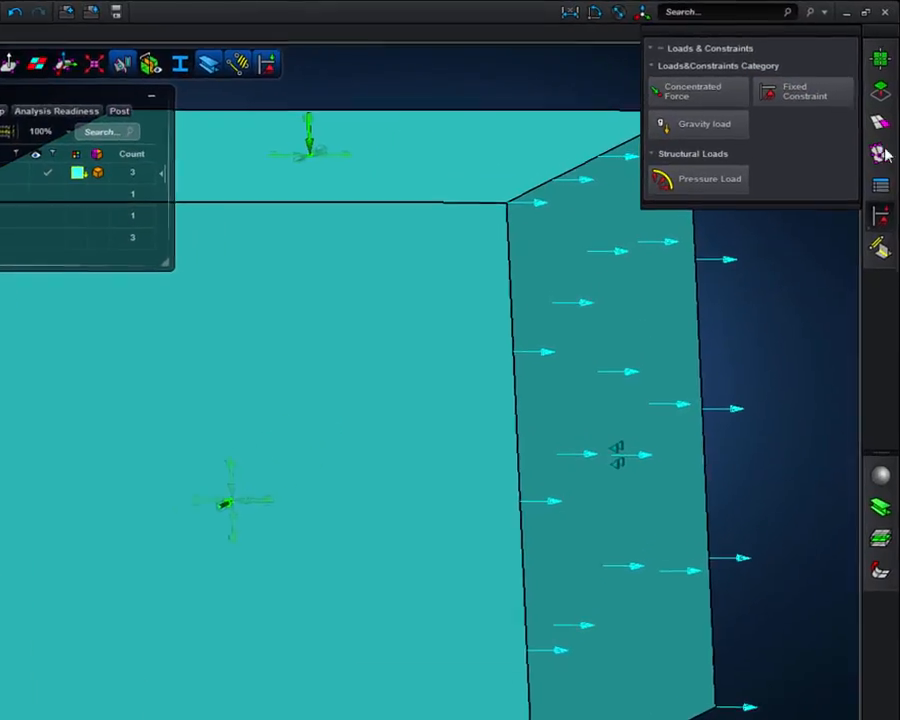
# Mesh the cube with 2.5D Meshing at a mesh size of 0.25 m and close the meshing tool.
pyautogui.click(879, 122)
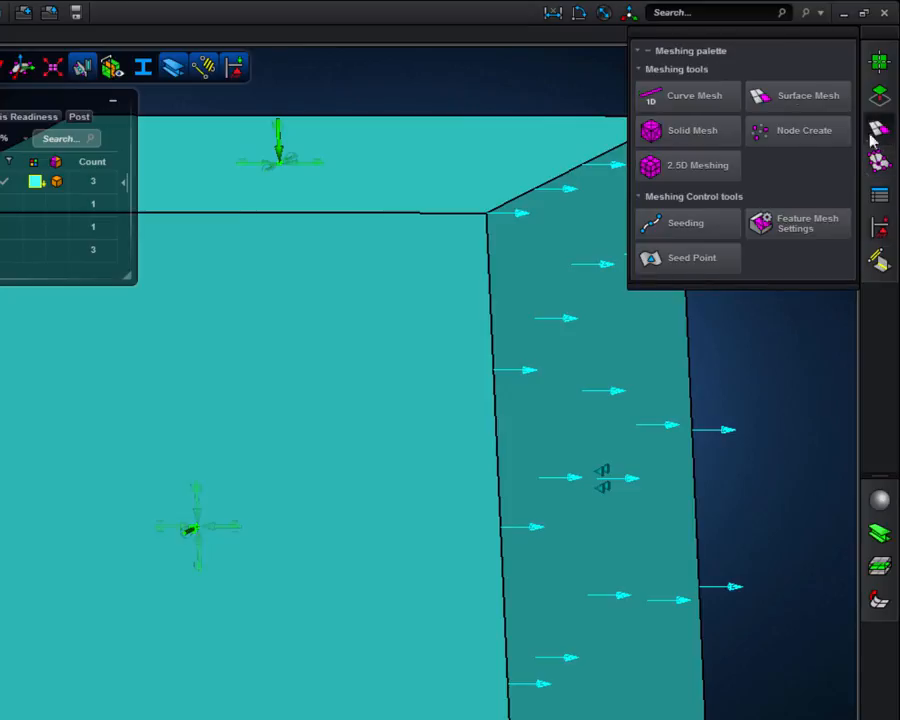
pyautogui.click(725, 178)
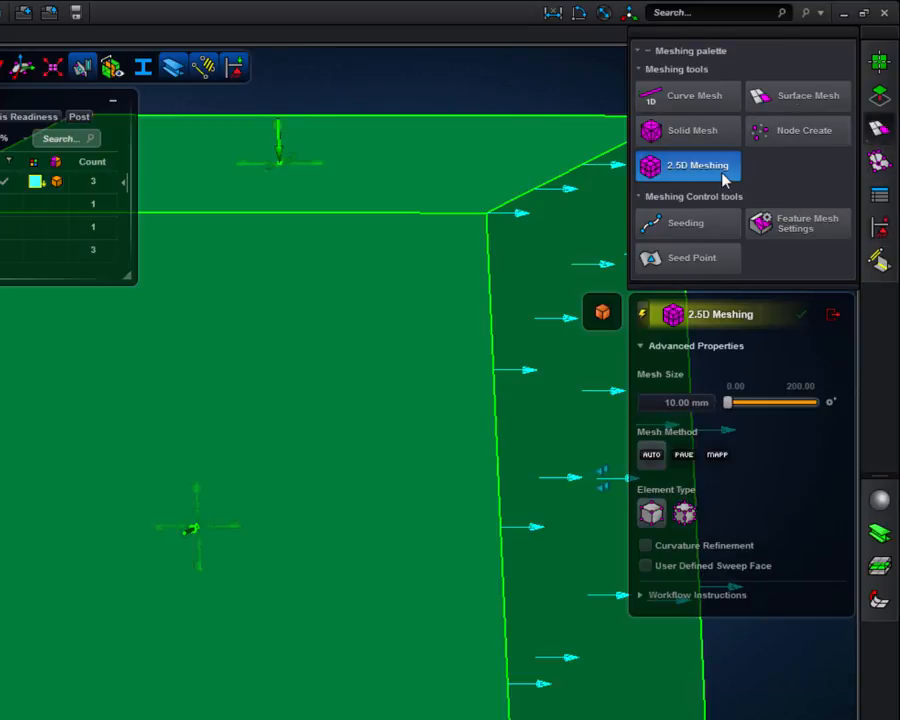
pyautogui.click(694, 403)
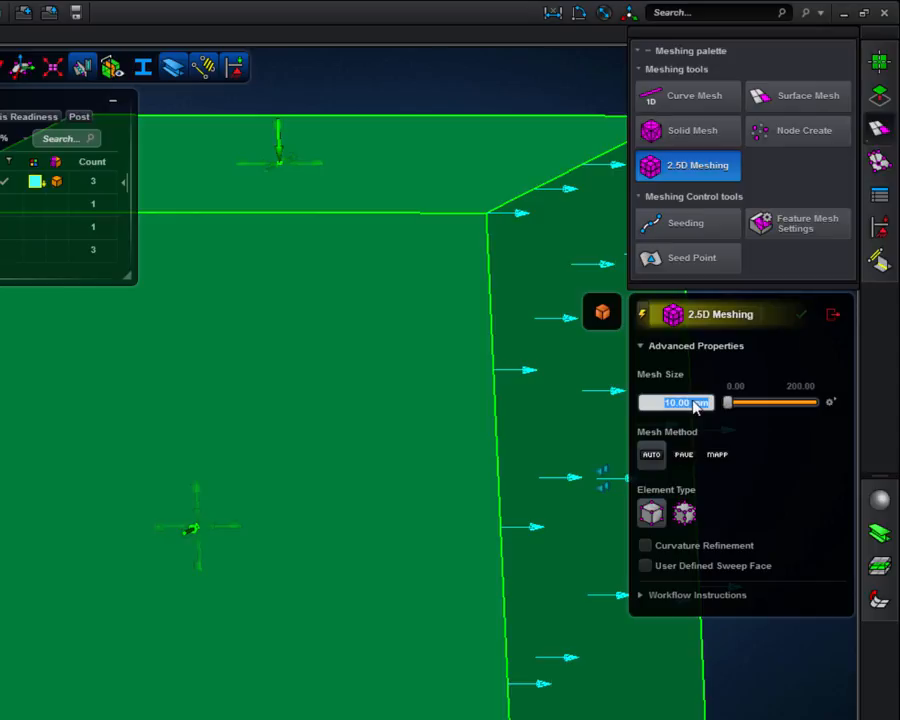
pyautogui.press('BackSpace')
pyautogui.write('.25m')
pyautogui.press('Return')
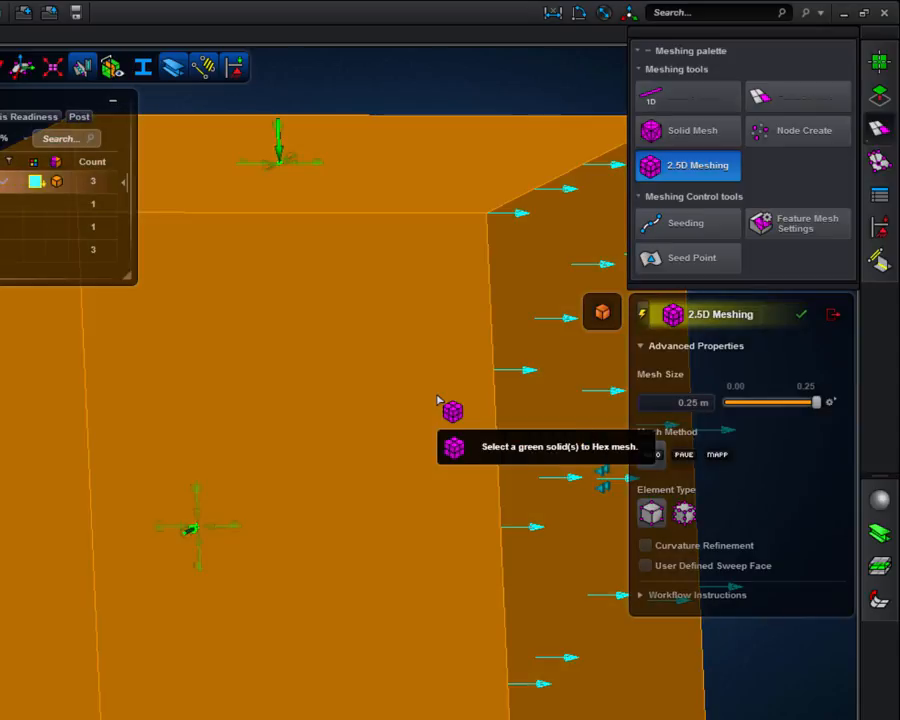
pyautogui.click(457, 381)
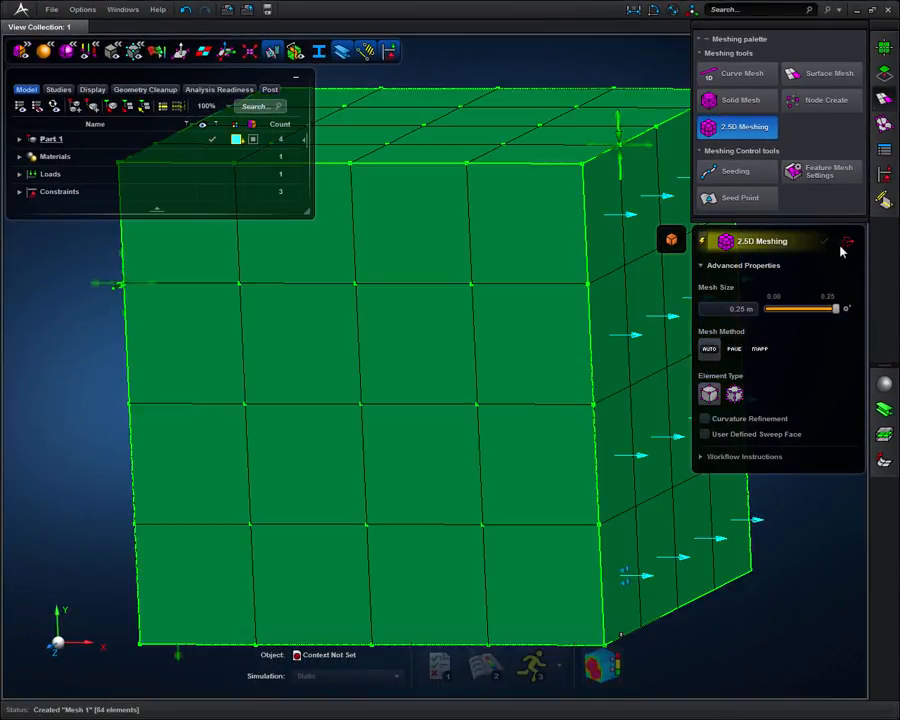
pyautogui.click(845, 244)
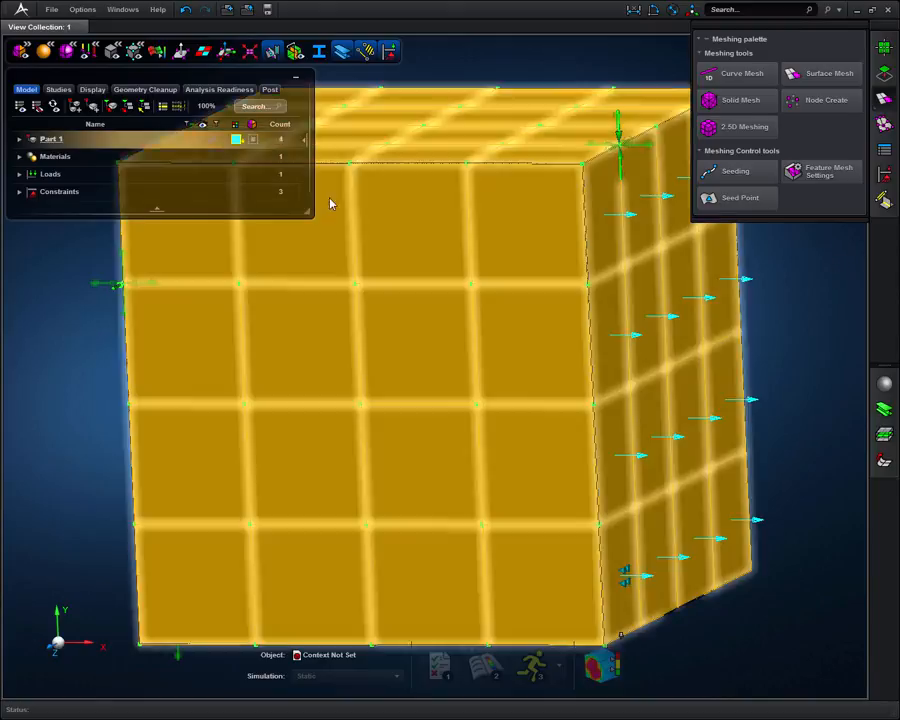
# Set Part 1 as the analysis context and create a Static scenario for it.
pyautogui.click(46, 139)
pyautogui.rightClick(46, 141)
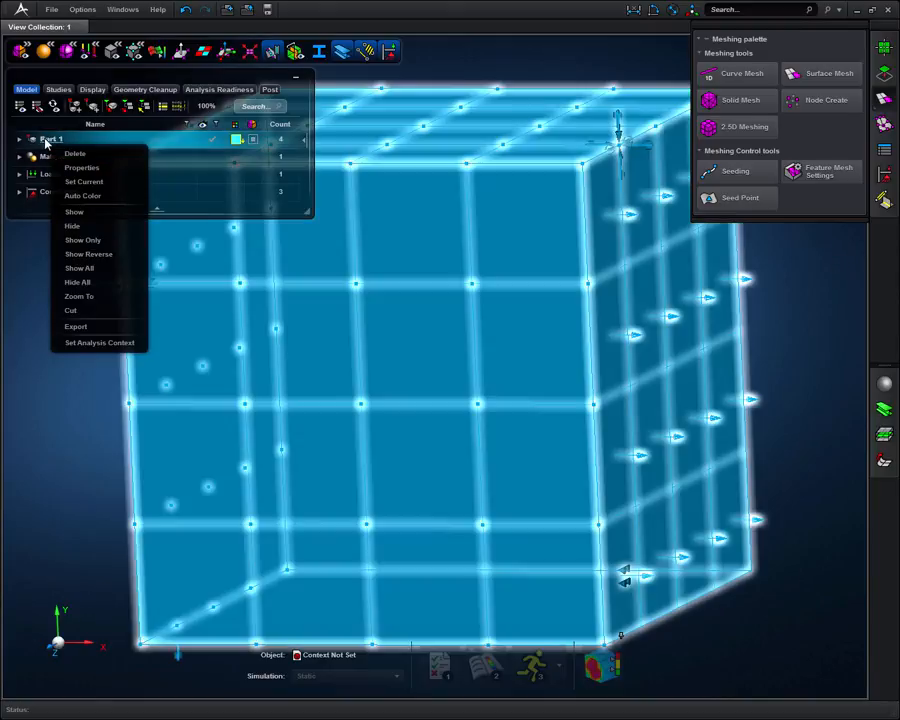
pyautogui.click(70, 342)
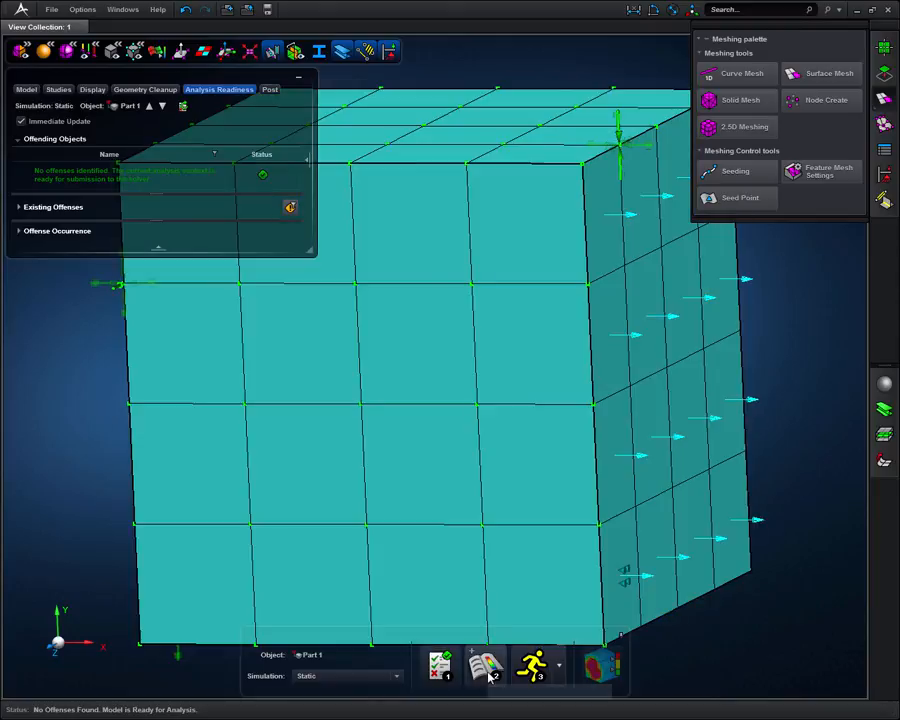
pyautogui.click(487, 668)
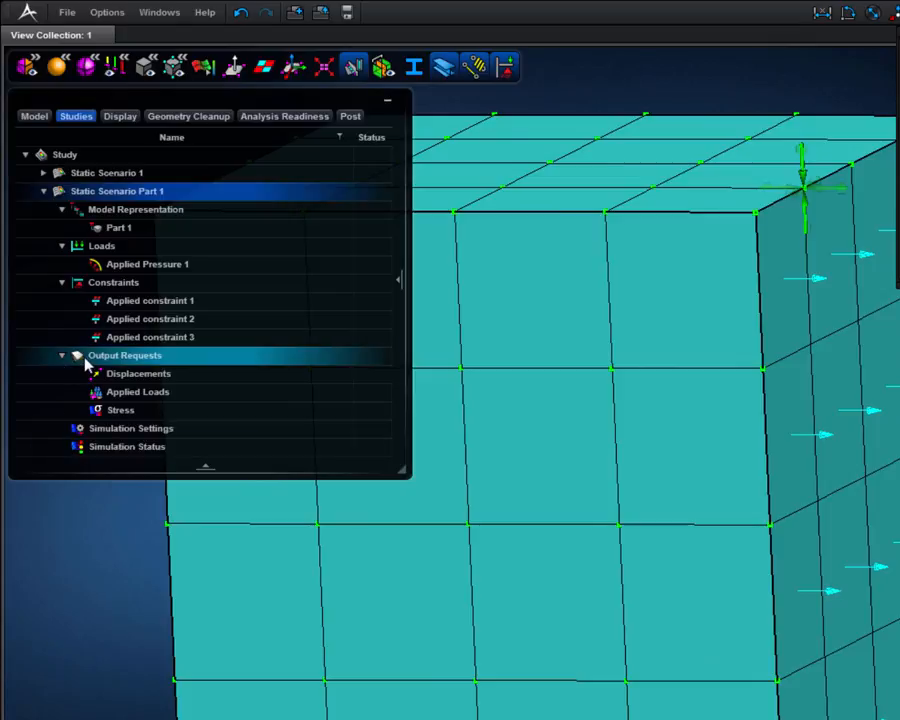
# Add Strain to the output requests of Static Scenario Part 1 and close the output request settings.
pyautogui.rightClick(170, 365)
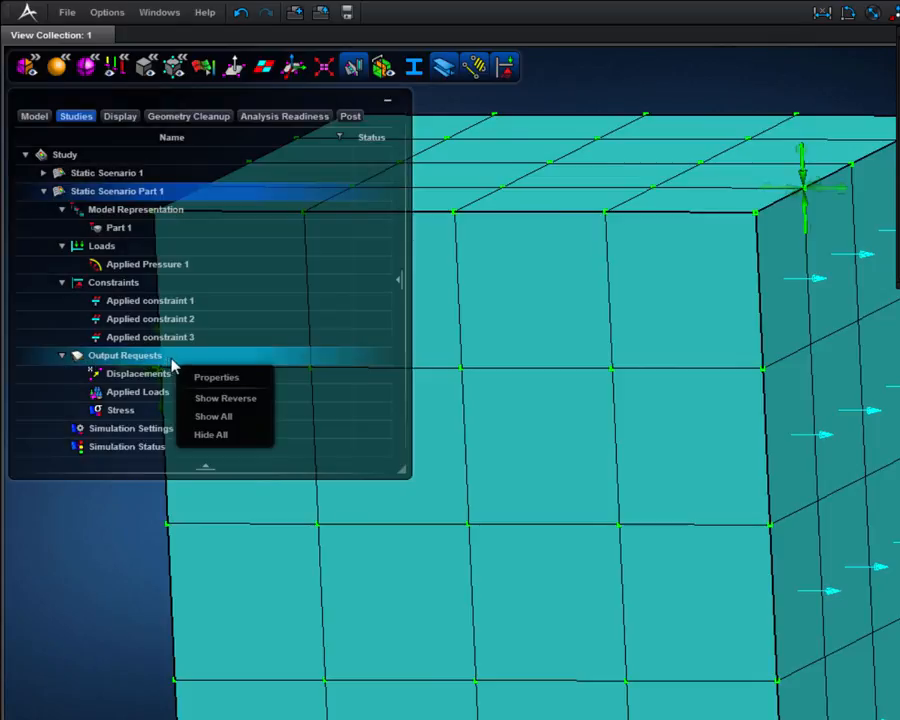
pyautogui.click(201, 378)
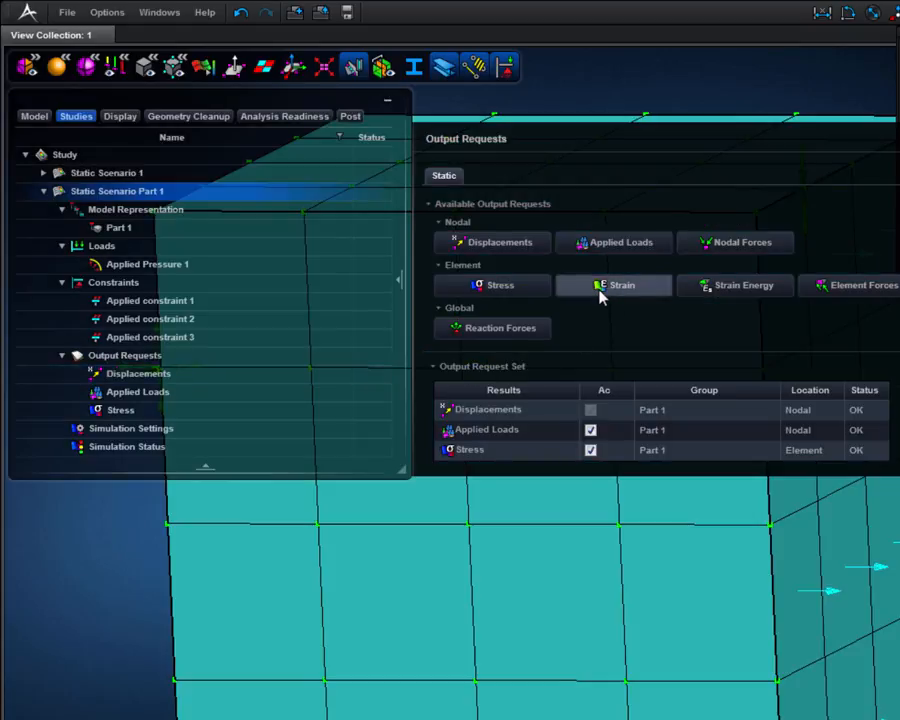
pyautogui.click(600, 288)
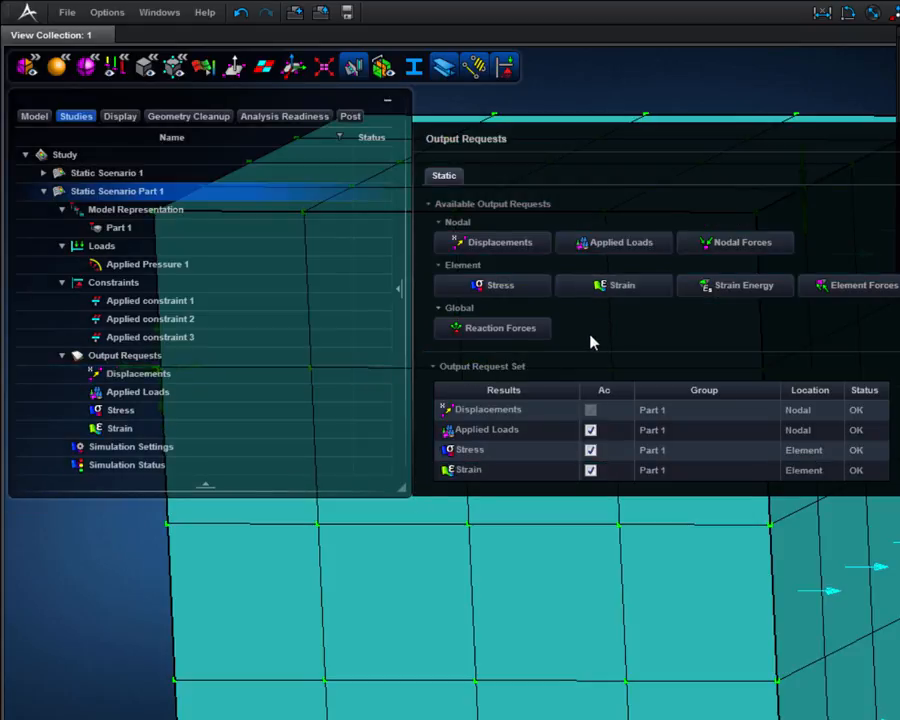
pyautogui.click(184, 436)
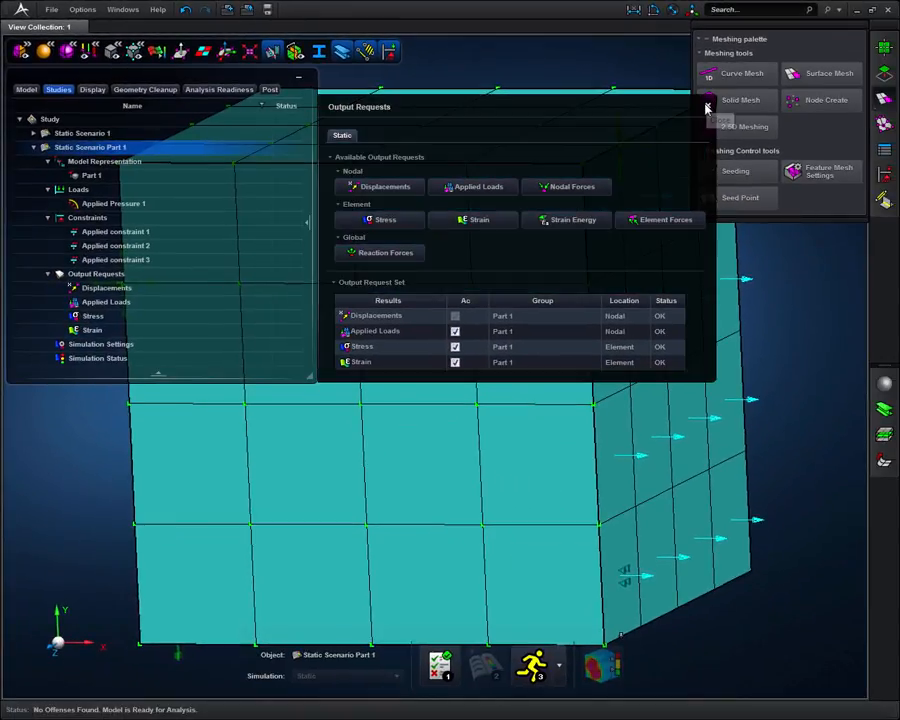
pyautogui.click(707, 107)
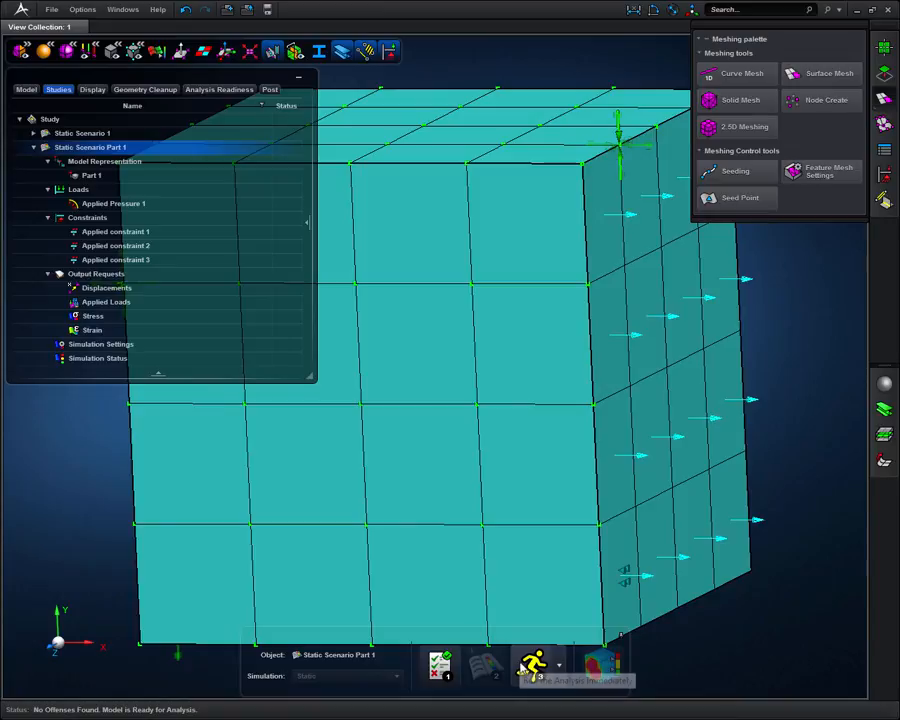
# Run the static simulation, open its results and display the stress as a fringe plot.
pyautogui.click(523, 665)
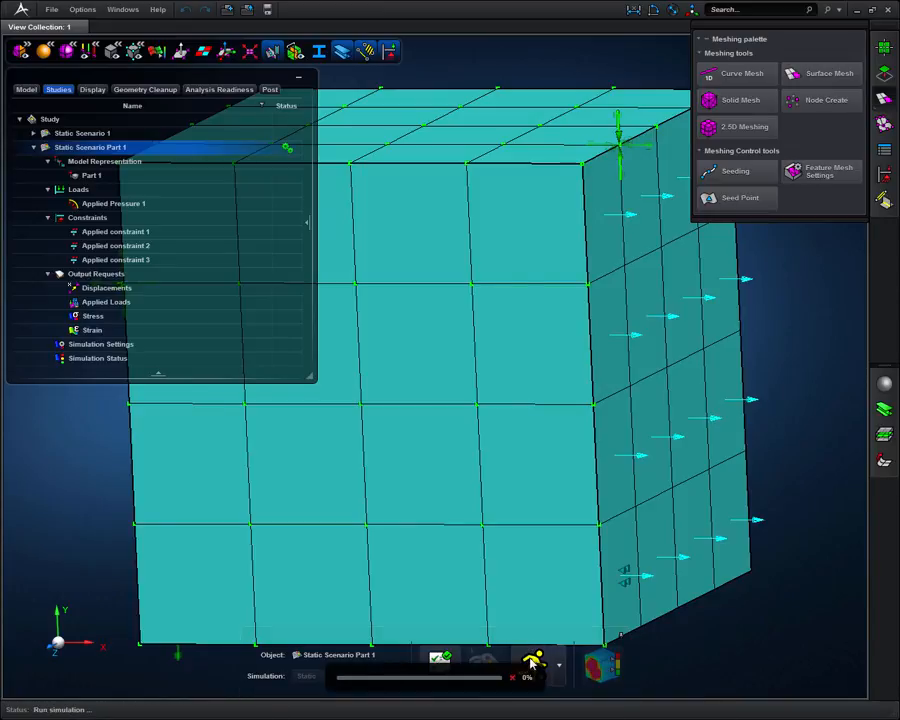
pyautogui.click(603, 665)
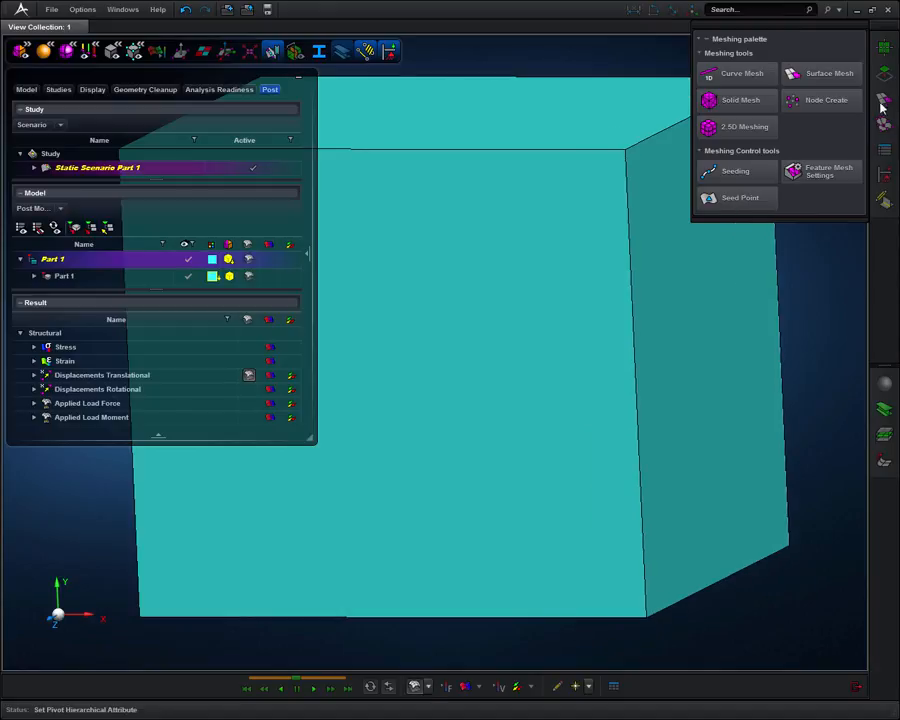
pyautogui.click(465, 687)
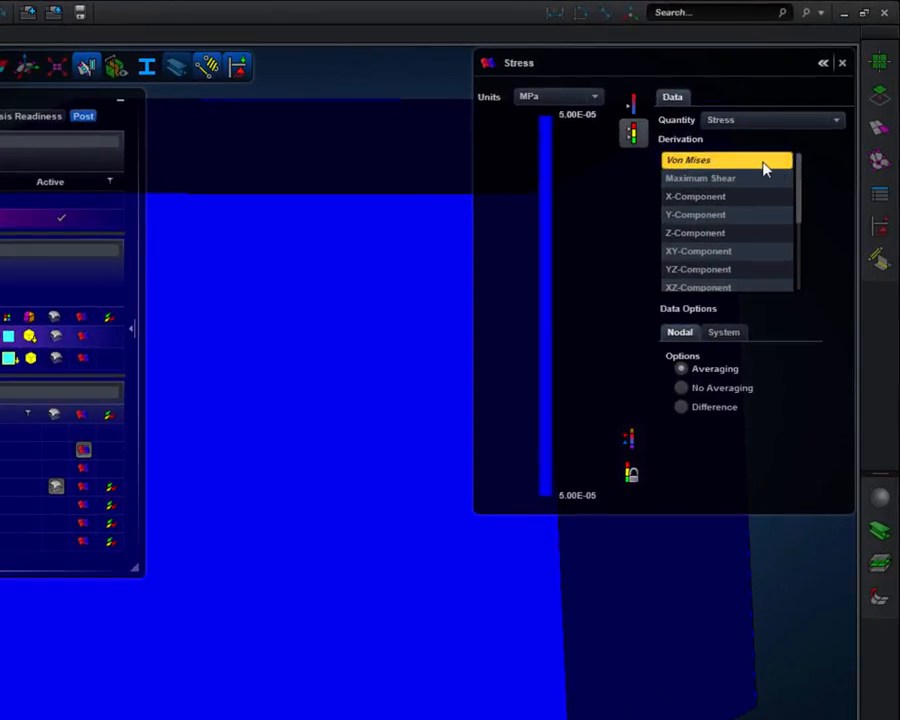
# Examine the X, Y and Z components of the stress fringe plot and return to Von Mises.
pyautogui.click(730, 207)
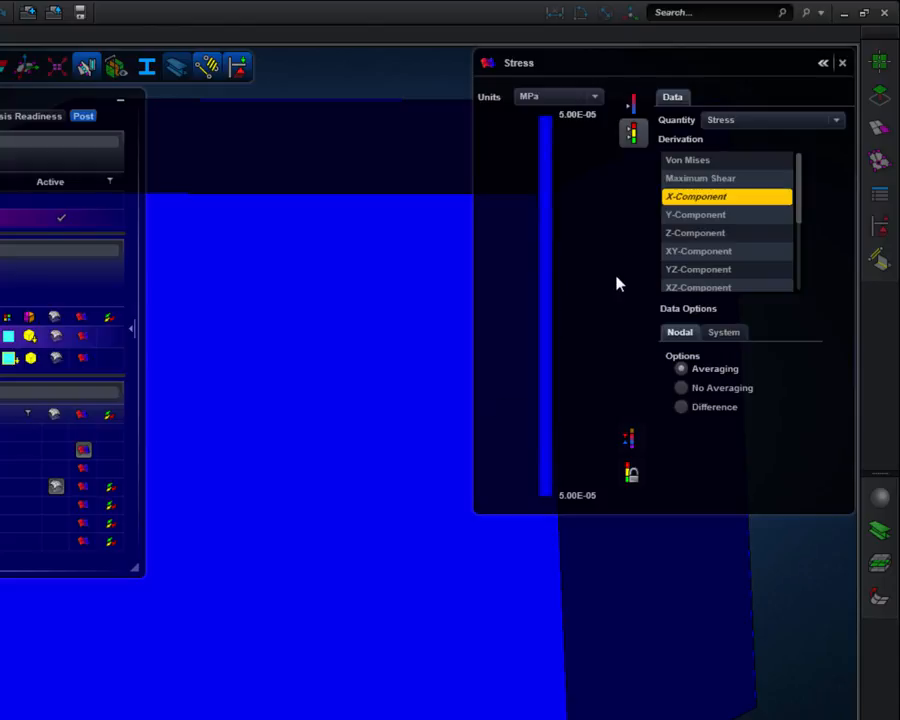
pyautogui.click(692, 216)
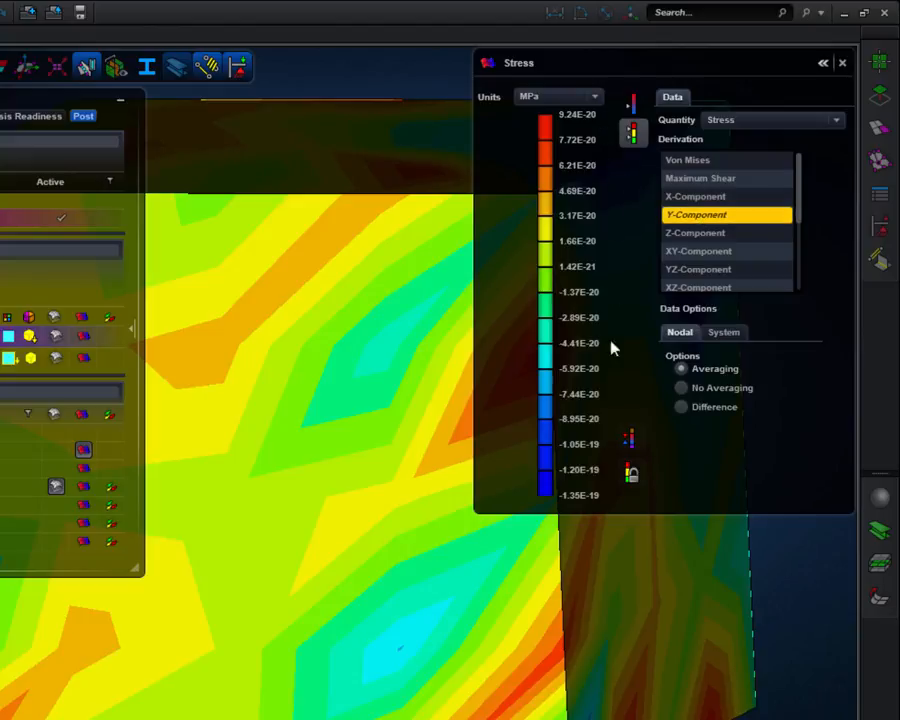
pyautogui.click(692, 233)
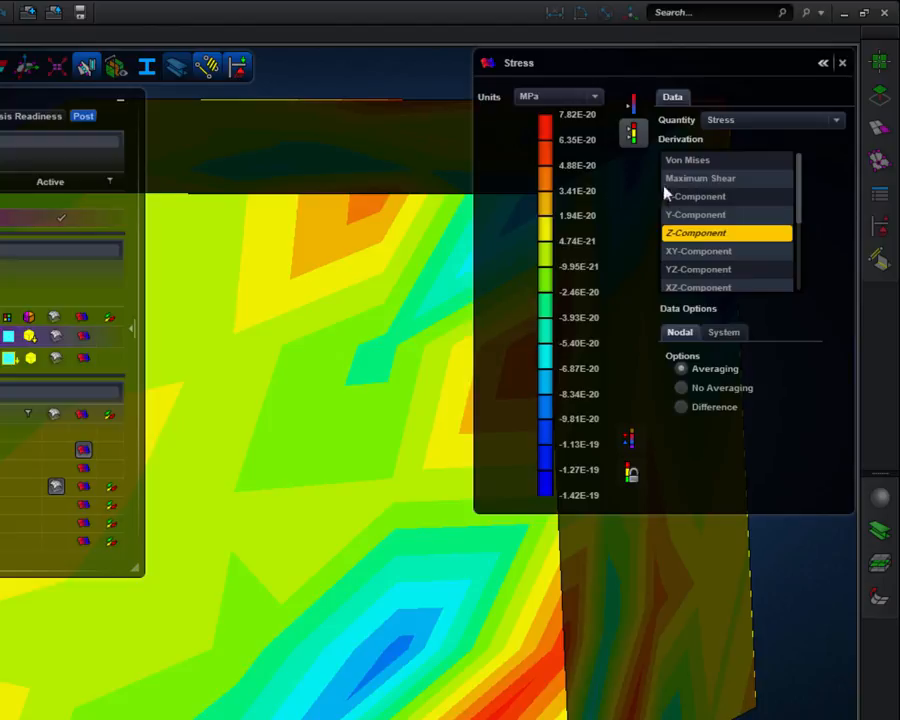
pyautogui.click(685, 163)
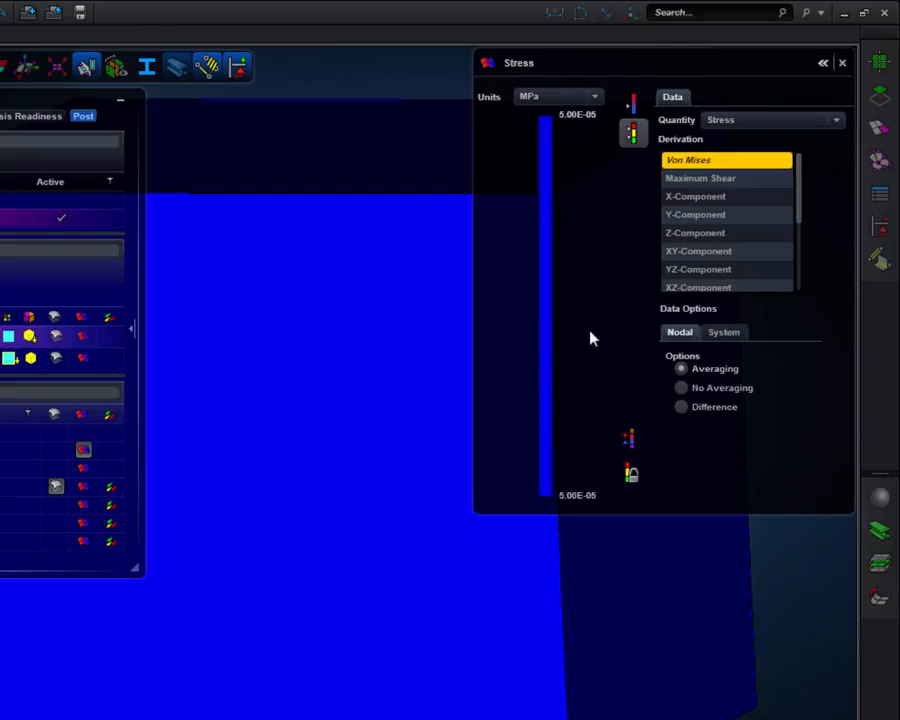
# Switch the fringe plot to Strain and examine its X, Y and Z components.
pyautogui.click(826, 121)
pyautogui.click(780, 158)
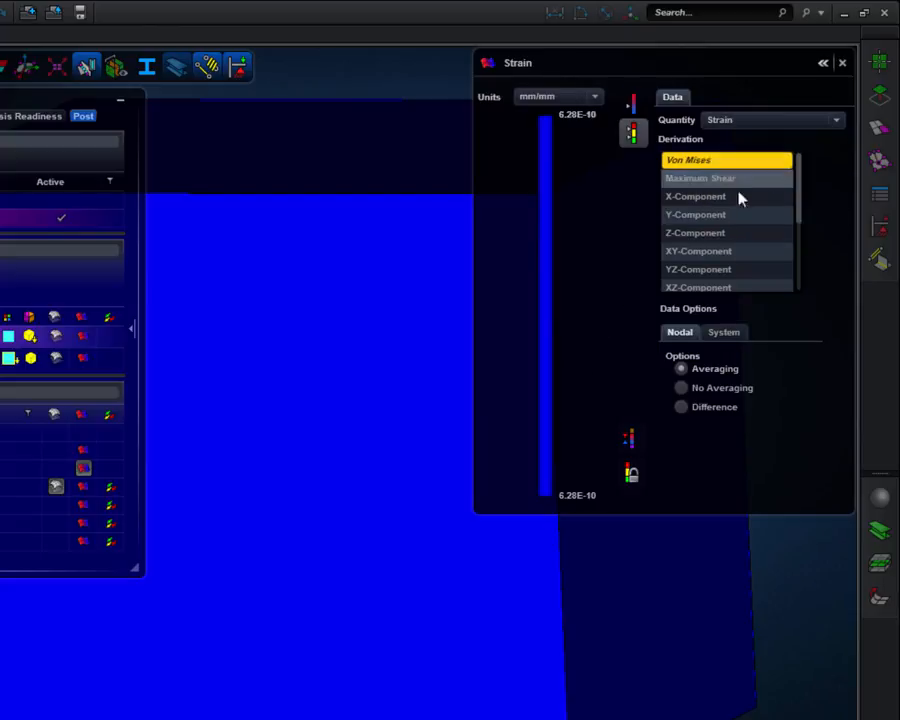
pyautogui.click(722, 206)
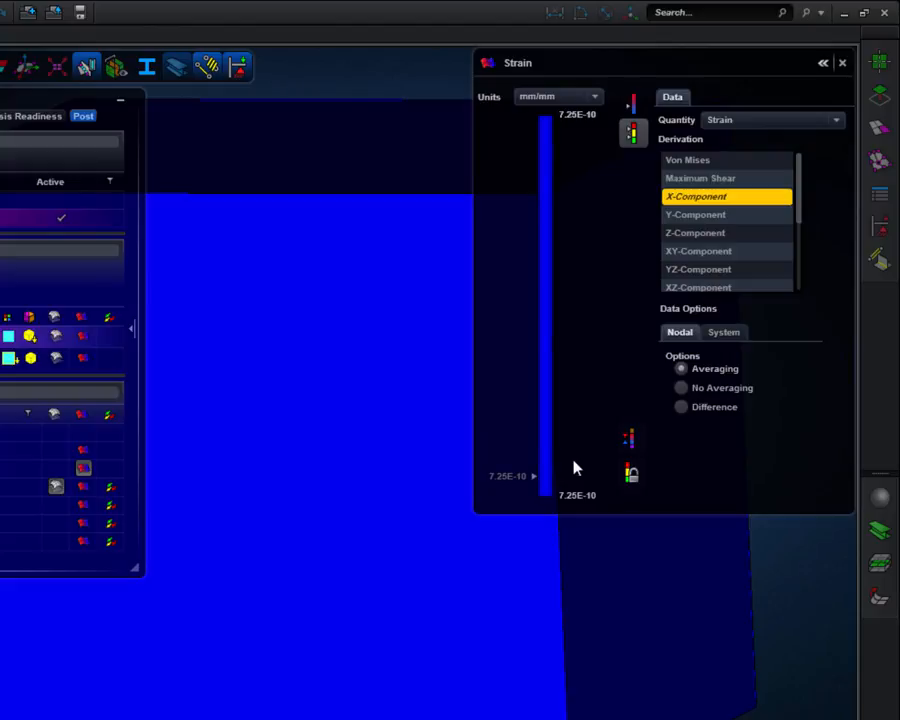
pyautogui.click(669, 213)
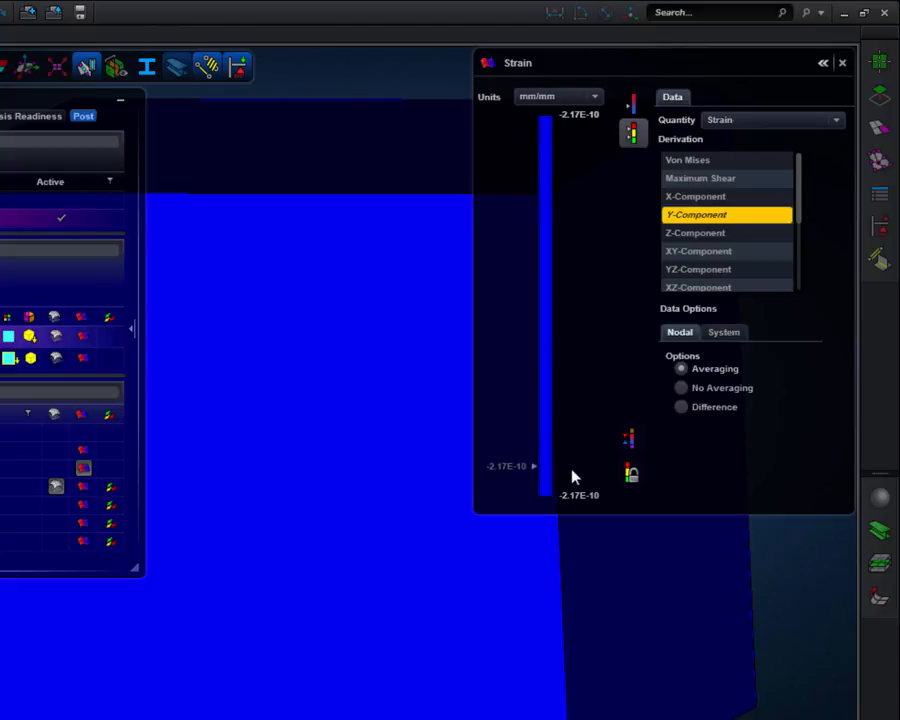
pyautogui.click(684, 233)
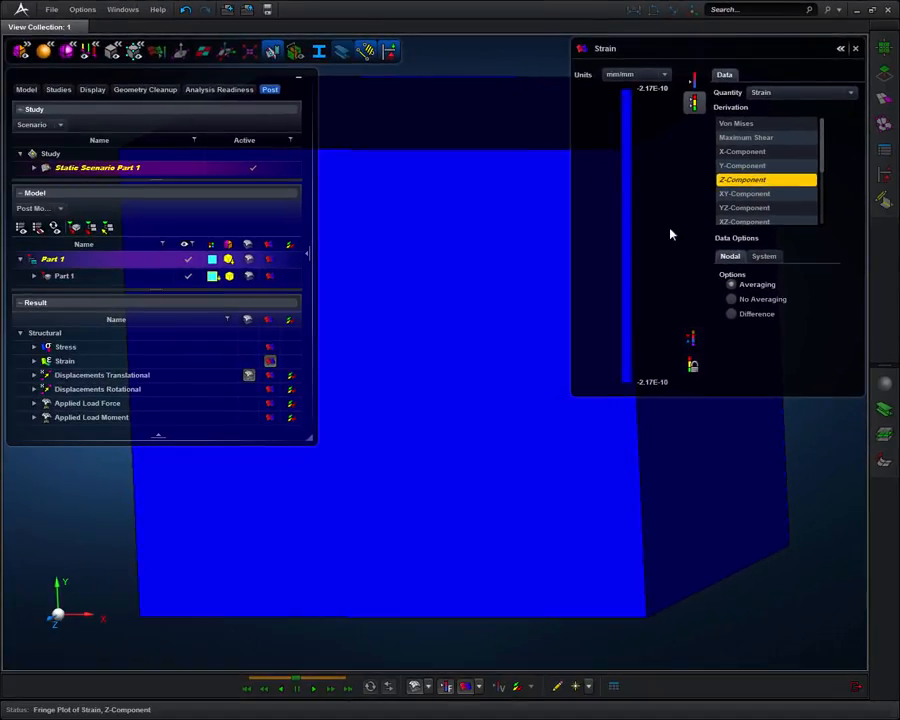
# Play the deformation animation with the strain settings collapsed to a legend and the results browser shortened.
pyautogui.click(313, 688)
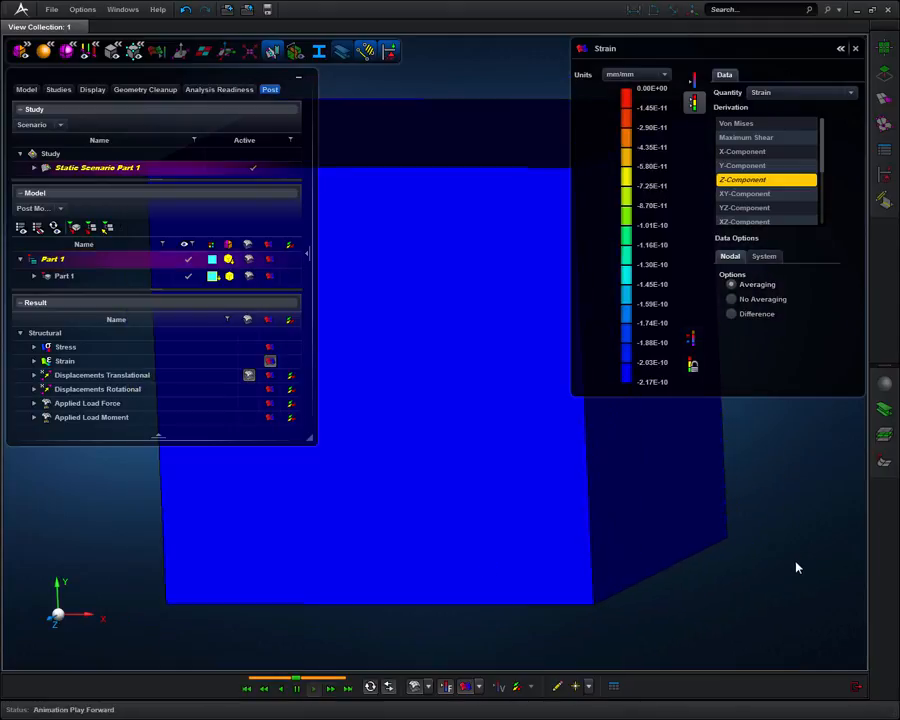
pyautogui.click(841, 49)
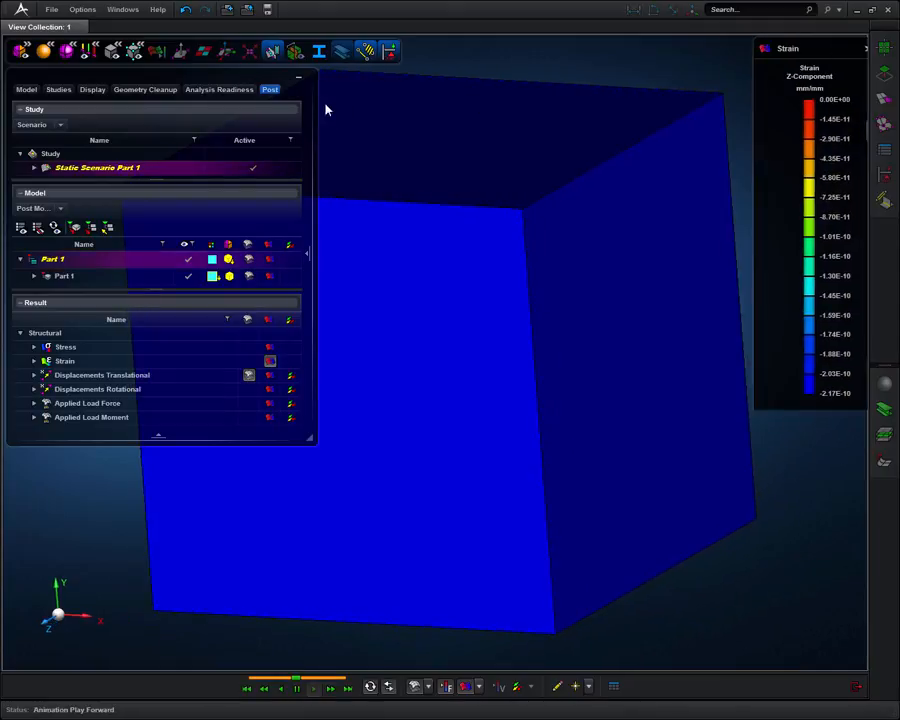
pyautogui.moveTo(310, 432); pyautogui.dragTo(310, 320)
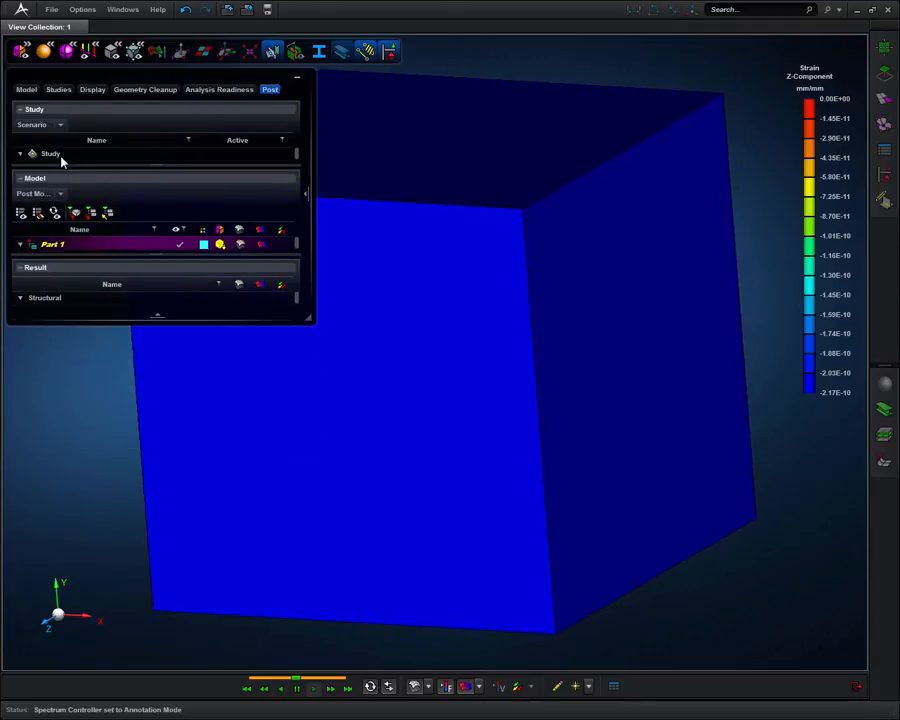